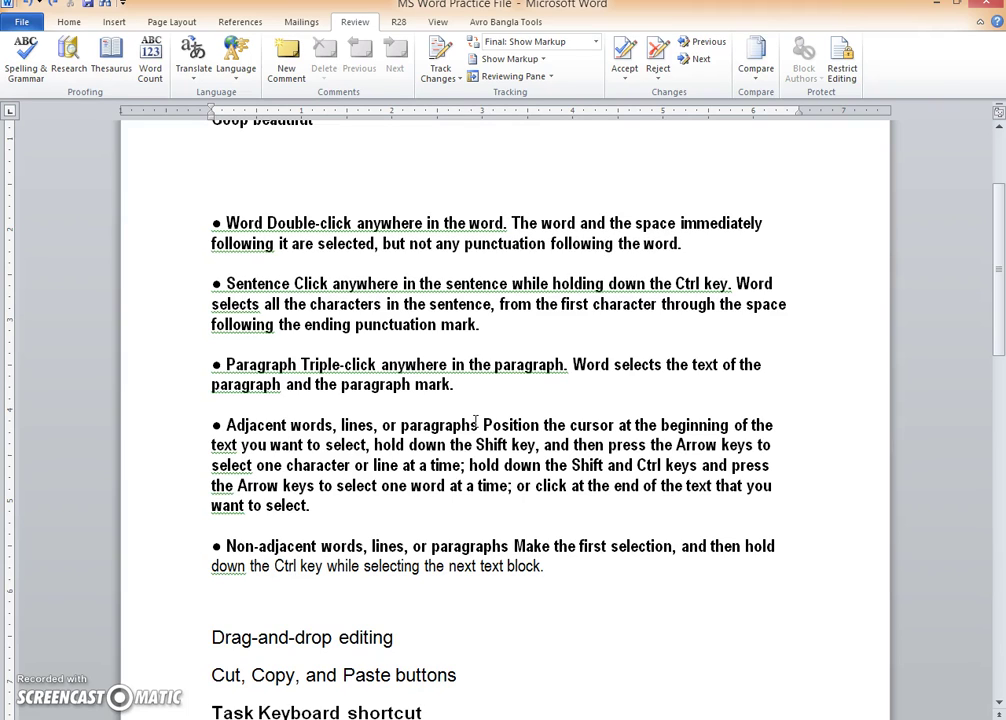
- Select the whole practice paragraph at the end of the document that begins "This is a paragraph where we will learn"
{"action": "scroll", "coordinate": [490, 400], "scroll_direction": "down", "scroll_amount": 2}
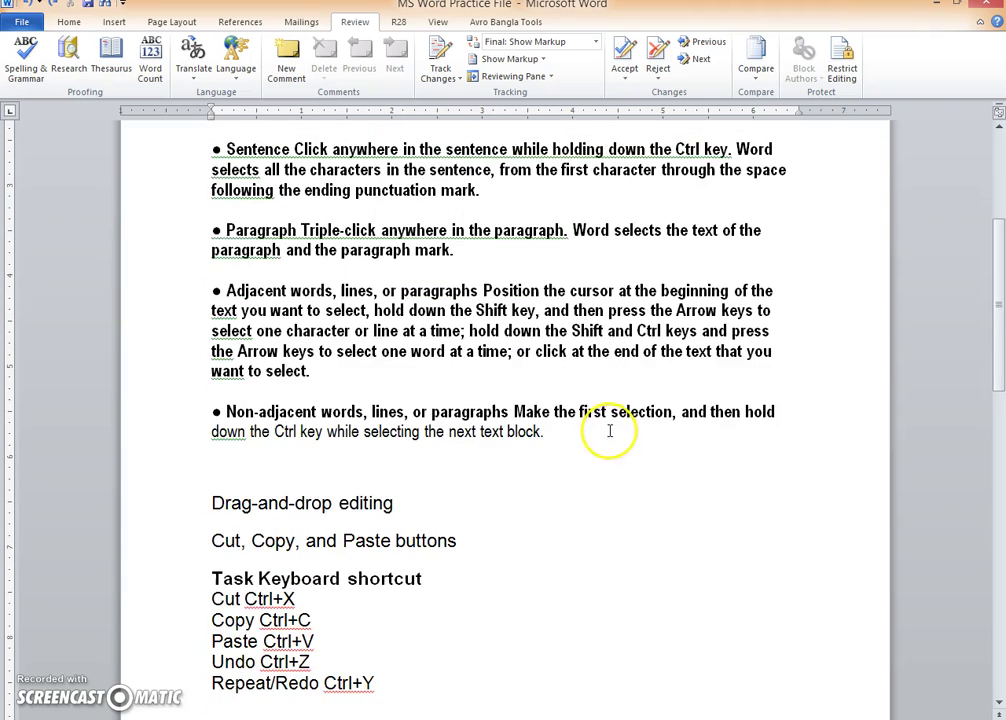
{"action": "scroll", "coordinate": [615, 465], "scroll_direction": "down", "scroll_amount": 15}
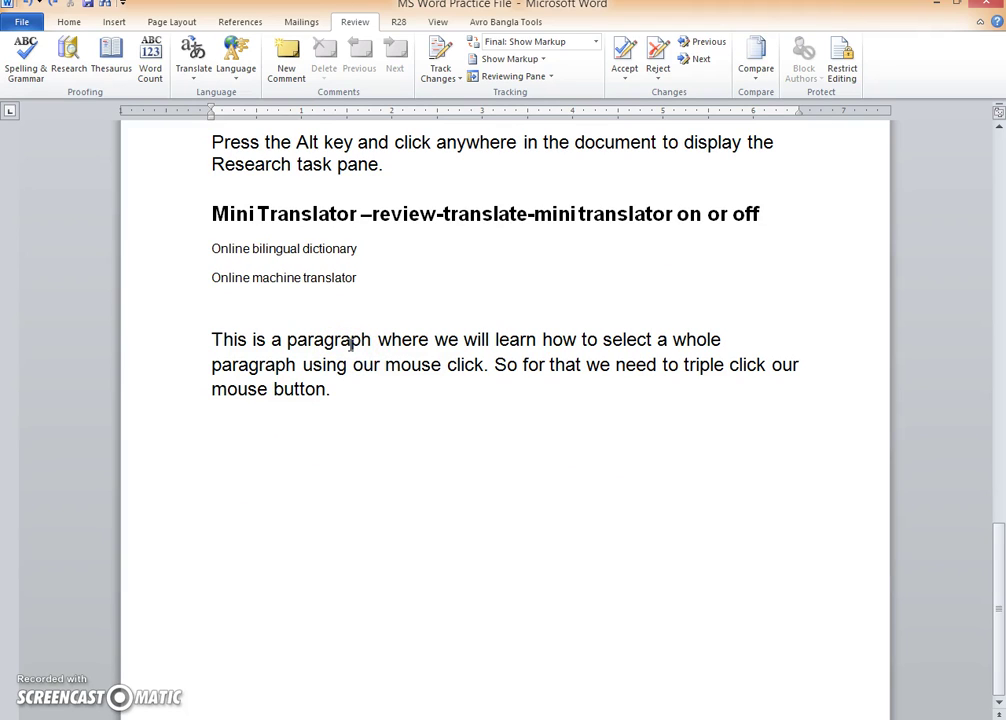
{"action": "triple_click", "coordinate": [328, 364]}
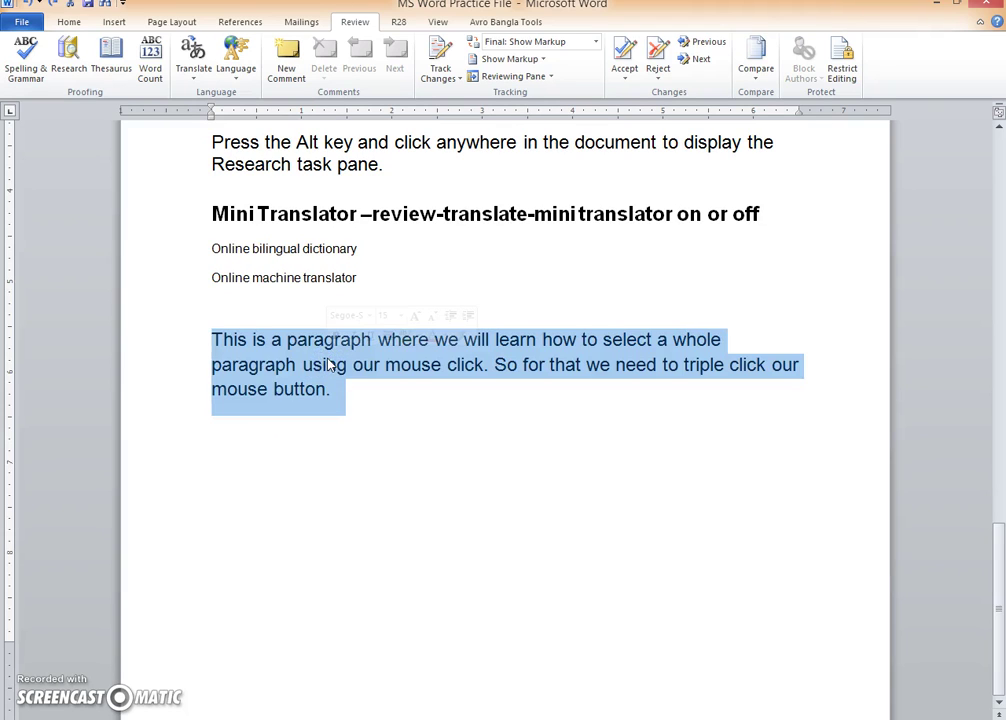
{"action": "left_click", "coordinate": [265, 365]}
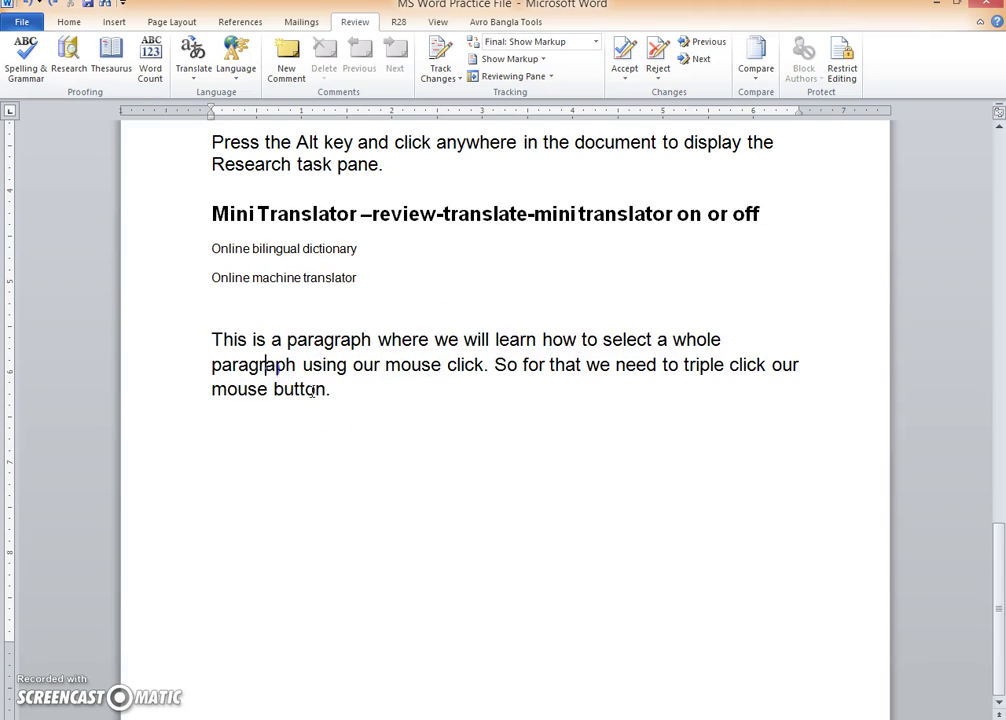
- Extend a selection word by word from the start of the practice paragraph through the word "learn"
{"action": "left_click", "coordinate": [213, 340]}
{"action": "key", "text": "ctrl+shift+Right"}
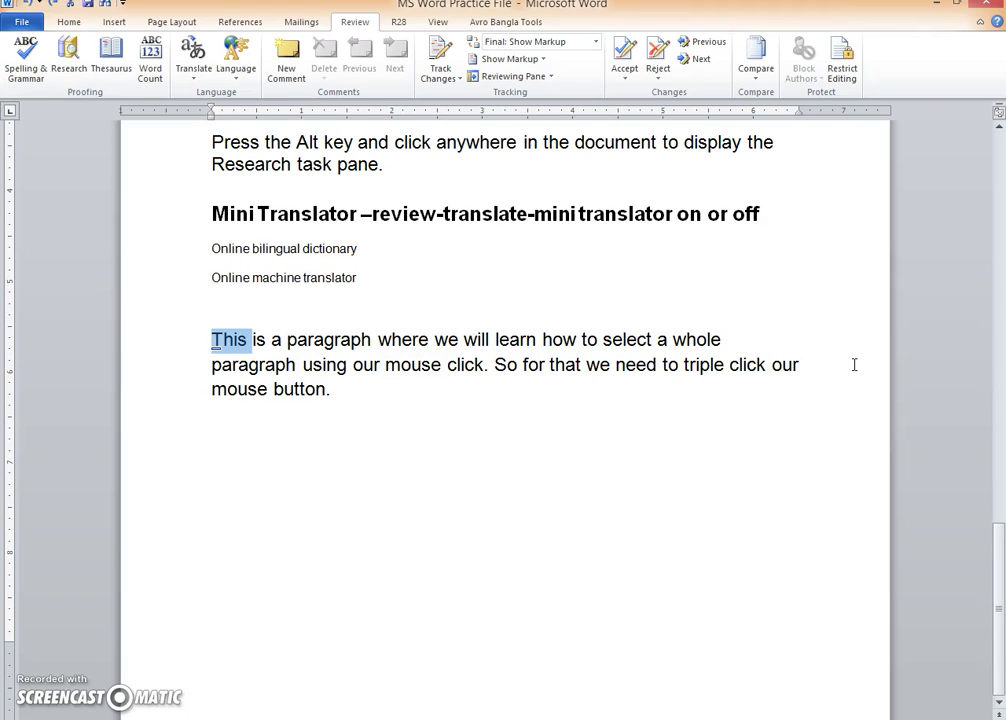
{"action": "key", "text": "ctrl+shift+Right"}
{"action": "key", "text": "ctrl+shift+Right"}
{"action": "key", "text": "ctrl+shift+Right"}
{"action": "key", "text": "ctrl+shift+Right"}
{"action": "key", "text": "ctrl+shift+Right"}
{"action": "key", "text": "ctrl+shift+Right"}
{"action": "key", "text": "ctrl+shift+Right"}
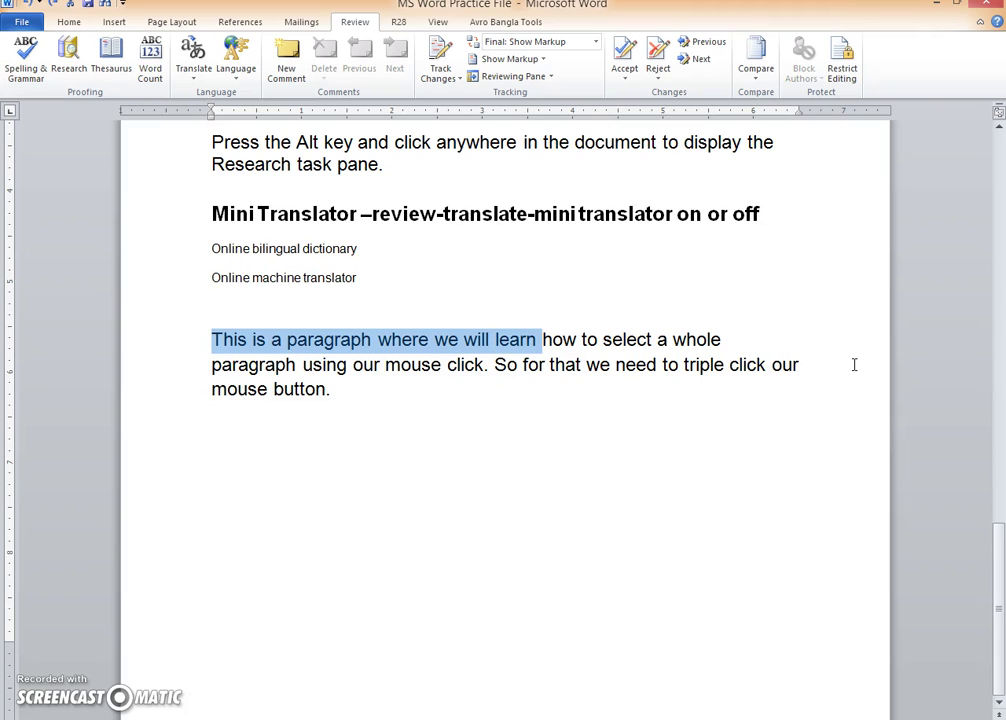
{"action": "left_click", "coordinate": [614, 365]}
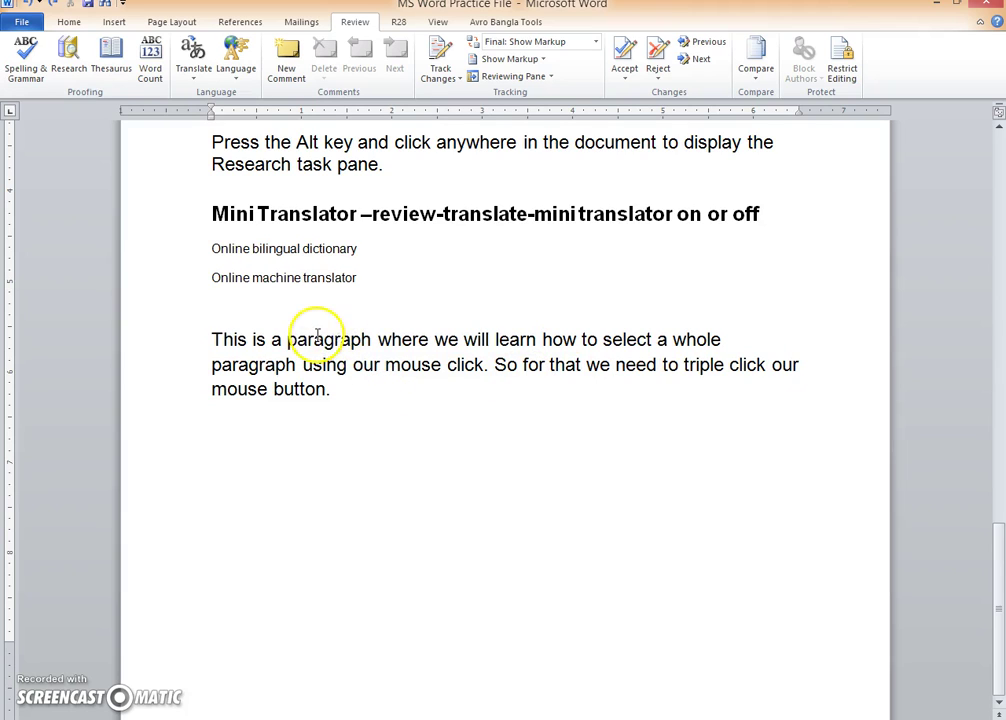
- Select the non-adjacent words "is", "select" and both occurrences of "mouse" together in the practice paragraph
{"action": "double_click", "coordinate": [259, 339]}
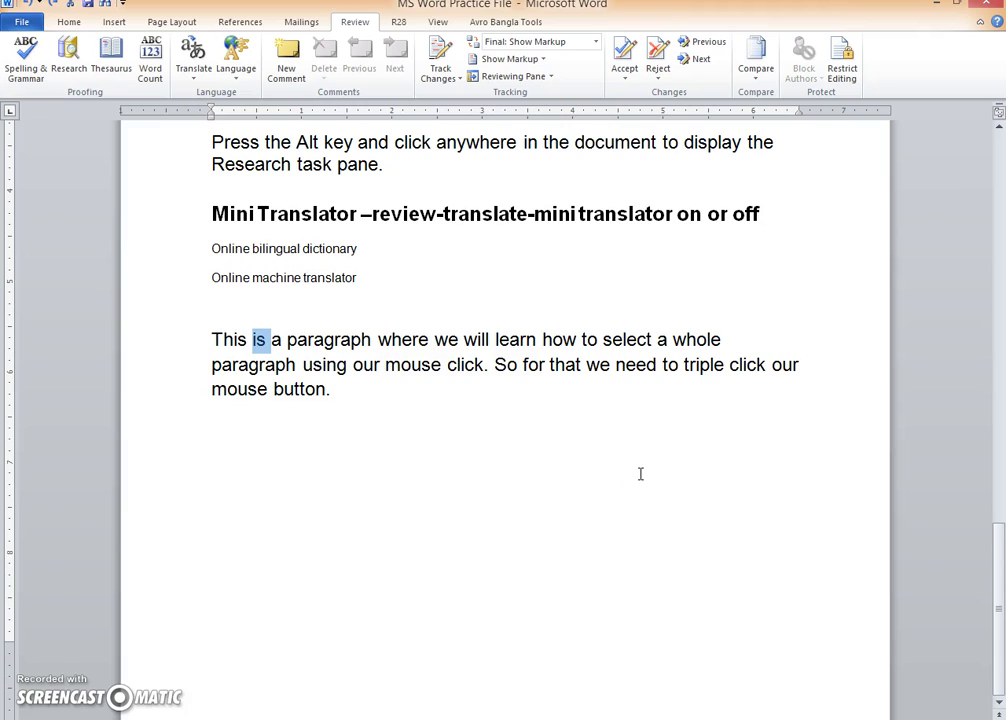
{"action": "double_click", "coordinate": [628, 339], "text": "ctrl"}
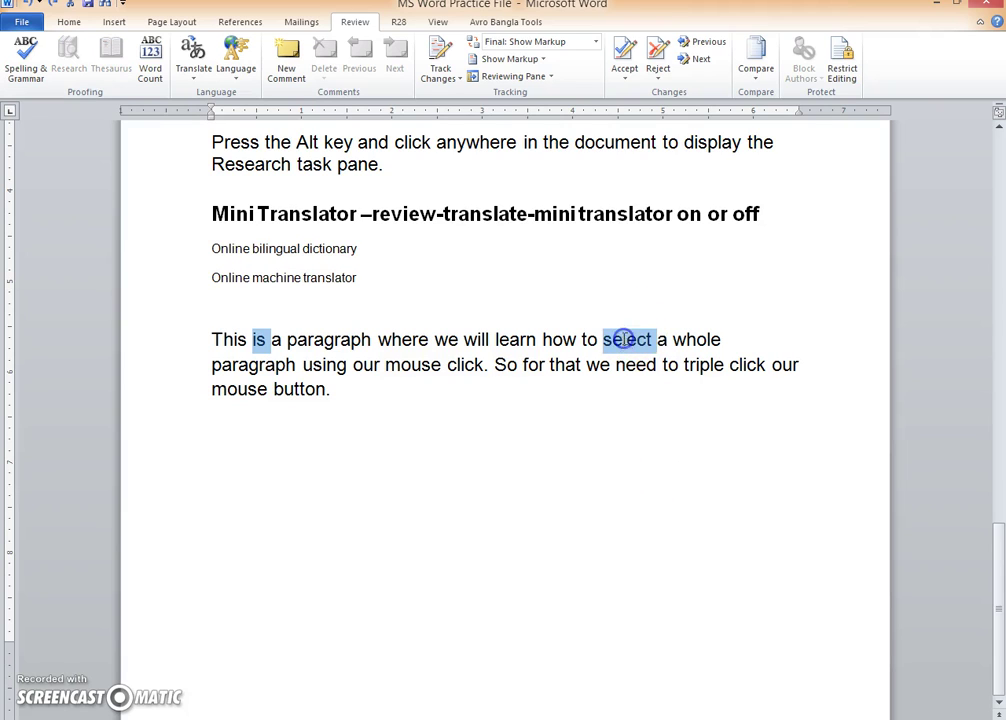
{"action": "double_click", "coordinate": [413, 366], "text": "ctrl"}
{"action": "double_click", "coordinate": [246, 390], "text": "ctrl"}
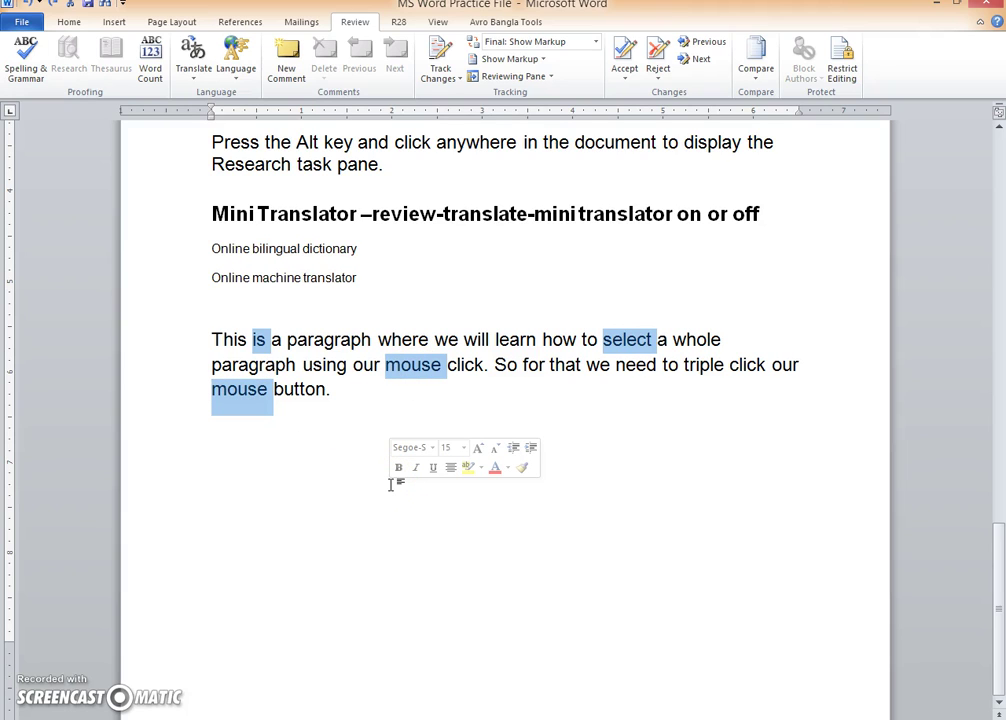
{"action": "left_click", "coordinate": [357, 401]}
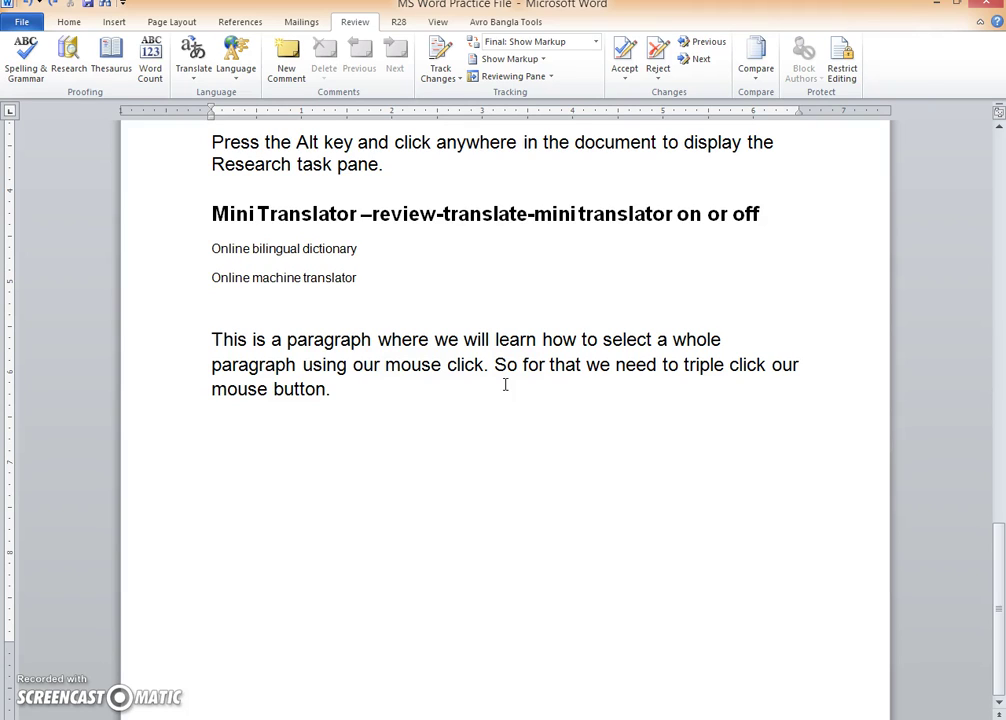
{"action": "key", "text": "shift+Left"}
{"action": "key", "text": "shift+Right"}
{"action": "key", "text": "shift+Left"}
- Review the keyboard shortcut list, the Clipboard note and the Finding and Replacing Text section
{"action": "scroll", "coordinate": [522, 427], "scroll_direction": "up", "scroll_amount": 6}
{"action": "scroll", "coordinate": [636, 501], "scroll_direction": "up", "scroll_amount": 5}
{"action": "scroll", "coordinate": [638, 512], "scroll_direction": "down", "scroll_amount": 4}
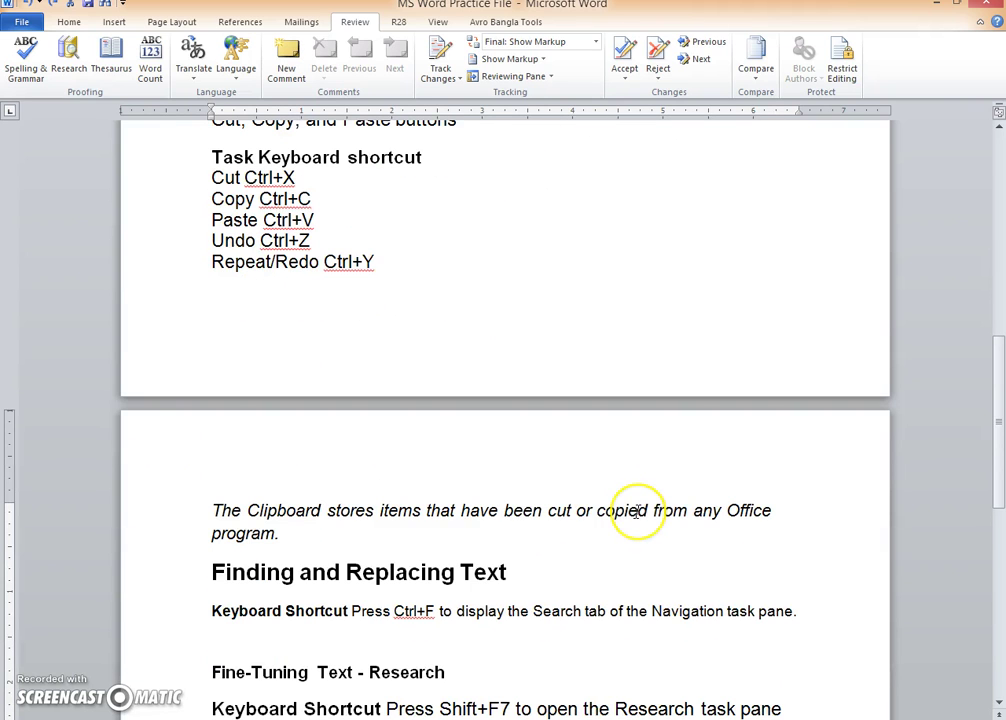
{"action": "scroll", "coordinate": [638, 512], "scroll_direction": "up", "scroll_amount": 1}
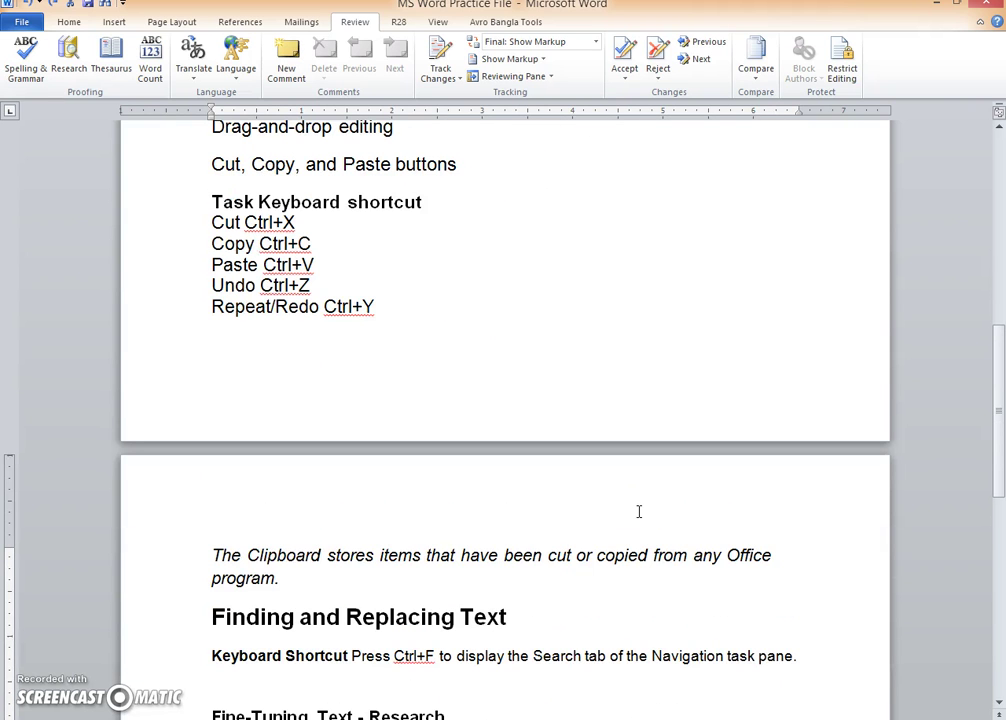
{"action": "scroll", "coordinate": [642, 518], "scroll_direction": "down", "scroll_amount": 1}
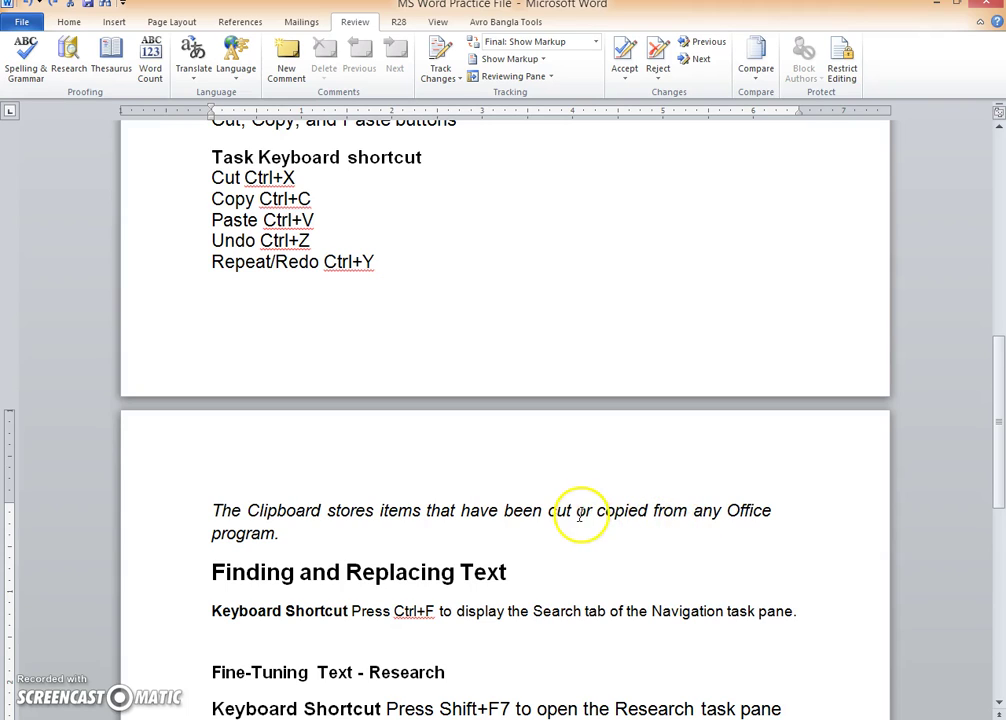
{"action": "scroll", "coordinate": [579, 514], "scroll_direction": "down", "scroll_amount": 1}
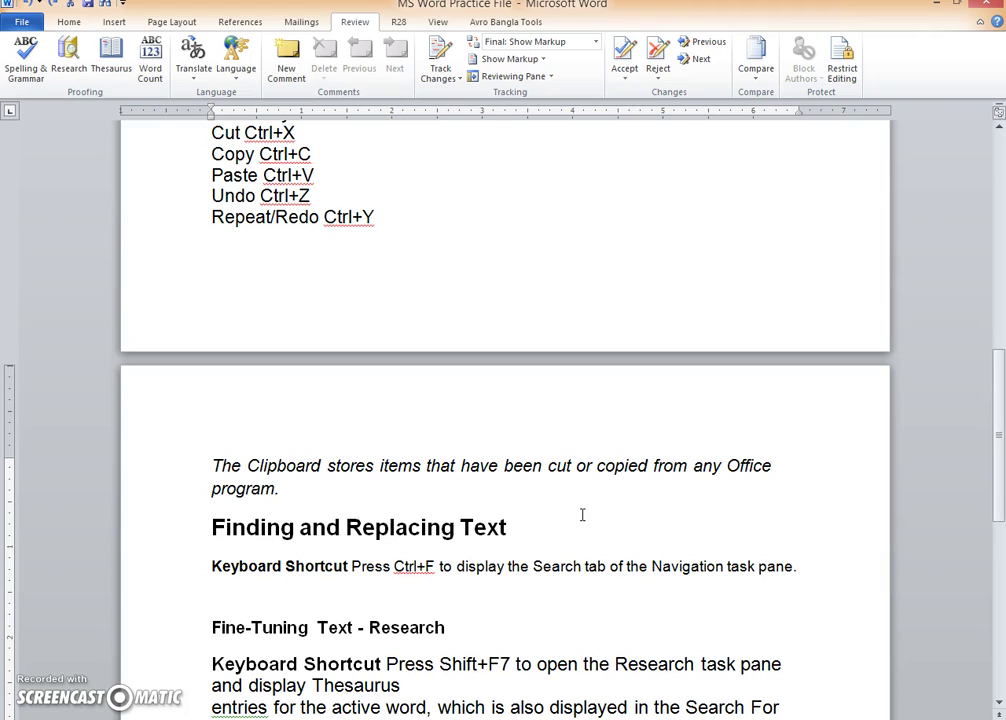
{"action": "scroll", "coordinate": [581, 514], "scroll_direction": "up", "scroll_amount": 6}
{"action": "scroll", "coordinate": [608, 657], "scroll_direction": "down", "scroll_amount": 7}
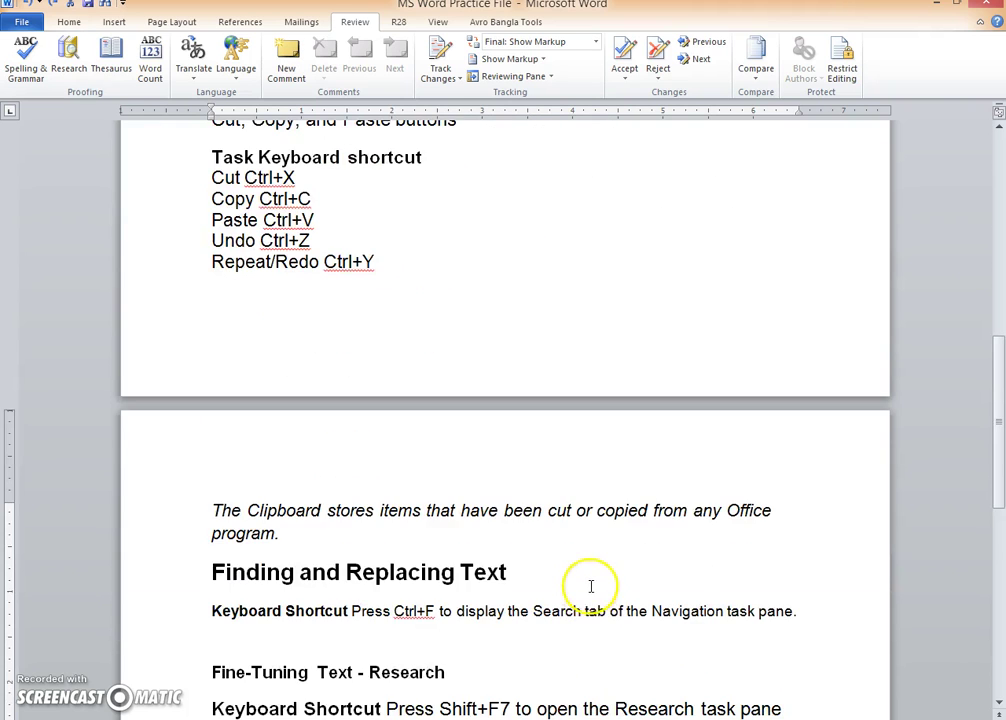
{"action": "scroll", "coordinate": [590, 540], "scroll_direction": "down", "scroll_amount": 3}
{"action": "scroll", "coordinate": [300, 330], "scroll_direction": "down", "scroll_amount": 2}
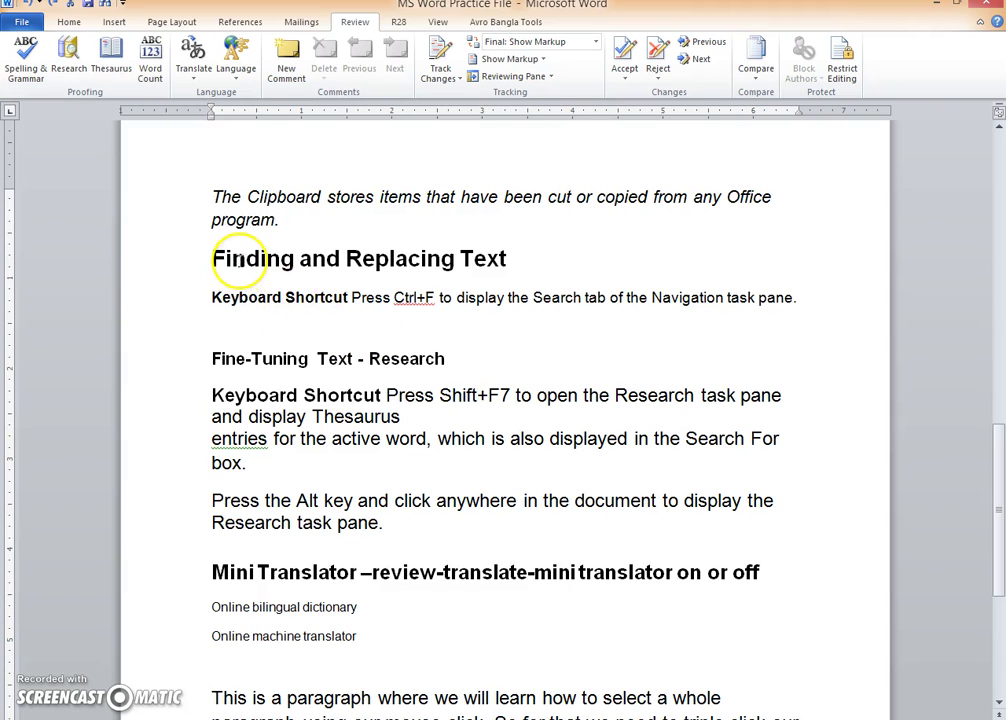
- Select the word "Finding" in the "Finding and Replacing Text" heading
{"action": "double_click", "coordinate": [232, 259]}
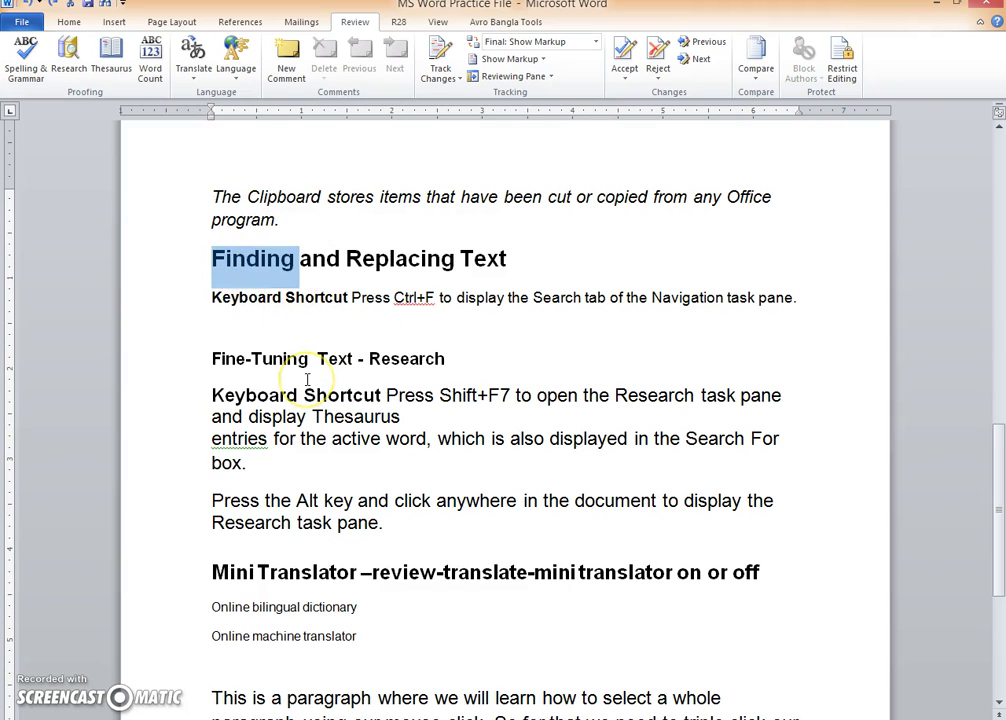
{"action": "double_click", "coordinate": [286, 261]}
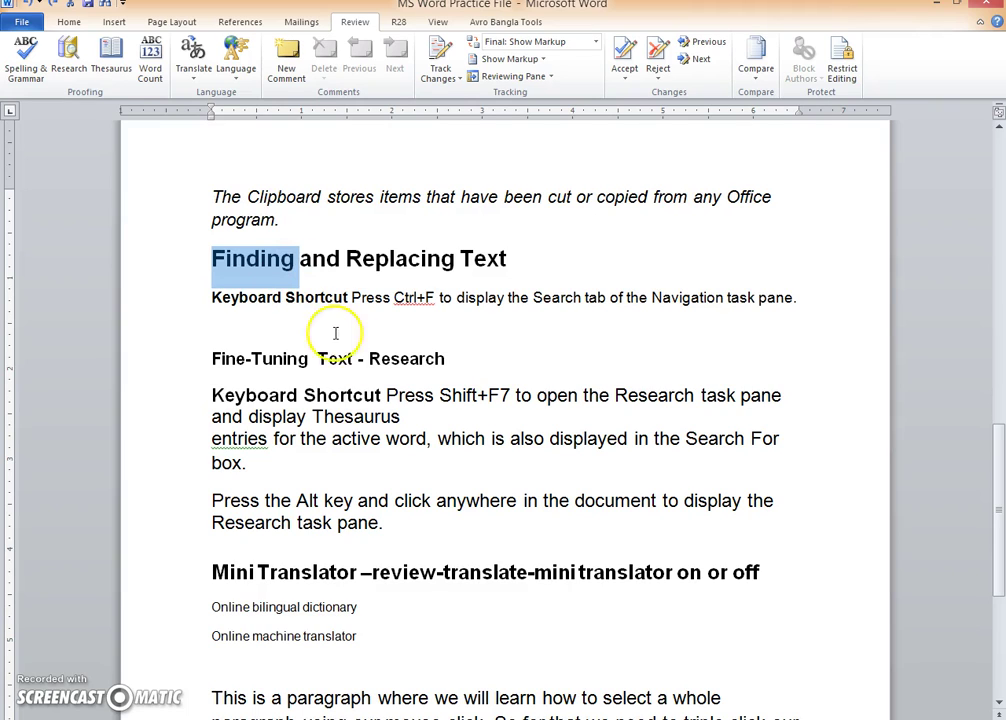
- Highlight the Cut, Copy, Paste, Undo and Repeat/Redo lines of the keyboard shortcut list one after another
{"action": "scroll", "coordinate": [491, 410], "scroll_direction": "up", "scroll_amount": 6}
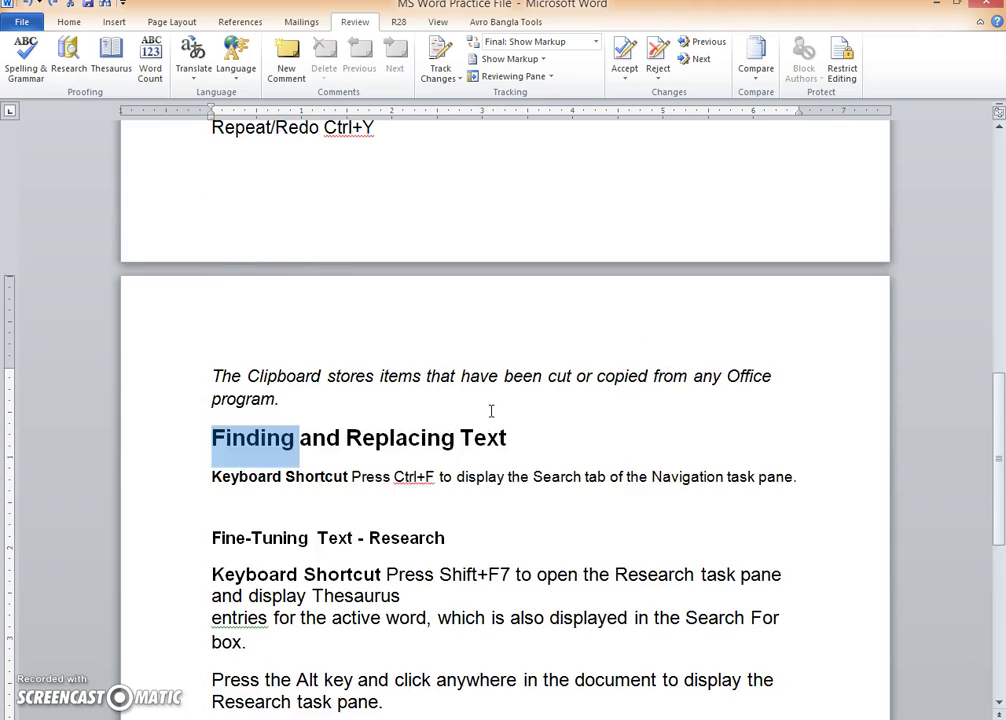
{"action": "left_click", "coordinate": [250, 242]}
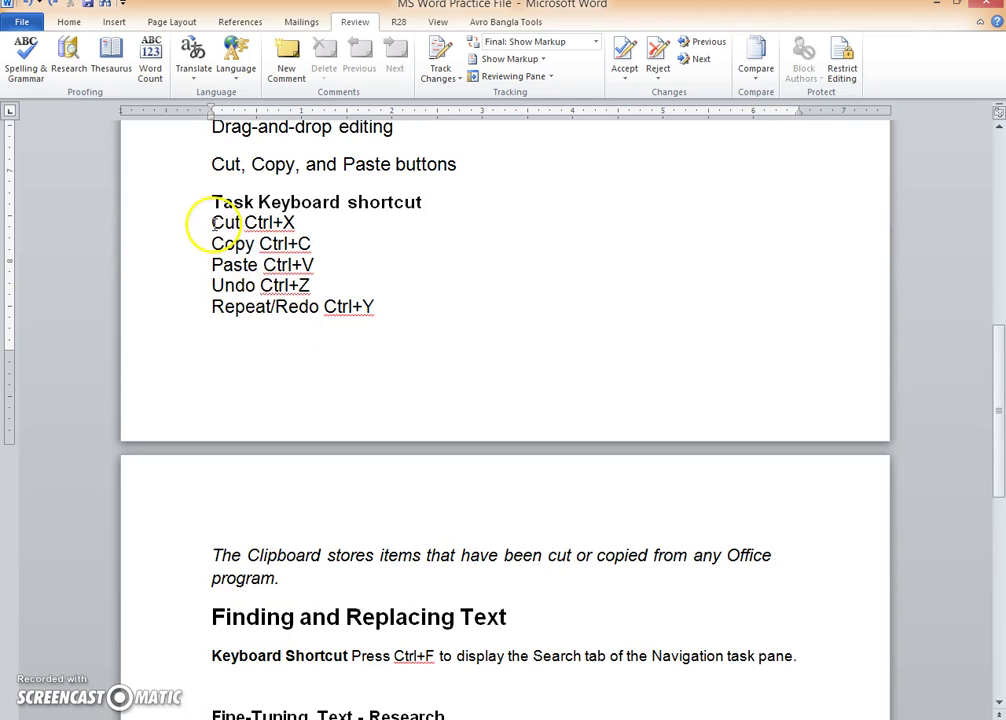
{"action": "left_click", "coordinate": [298, 222]}
{"action": "left_click_drag", "start_coordinate": [298, 222], "coordinate": [234, 218]}
{"action": "left_click", "coordinate": [344, 240]}
{"action": "left_click_drag", "start_coordinate": [334, 240], "coordinate": [225, 242]}
{"action": "left_click", "coordinate": [389, 275]}
{"action": "left_click_drag", "start_coordinate": [290, 265], "coordinate": [216, 265]}
{"action": "left_click", "coordinate": [364, 282]}
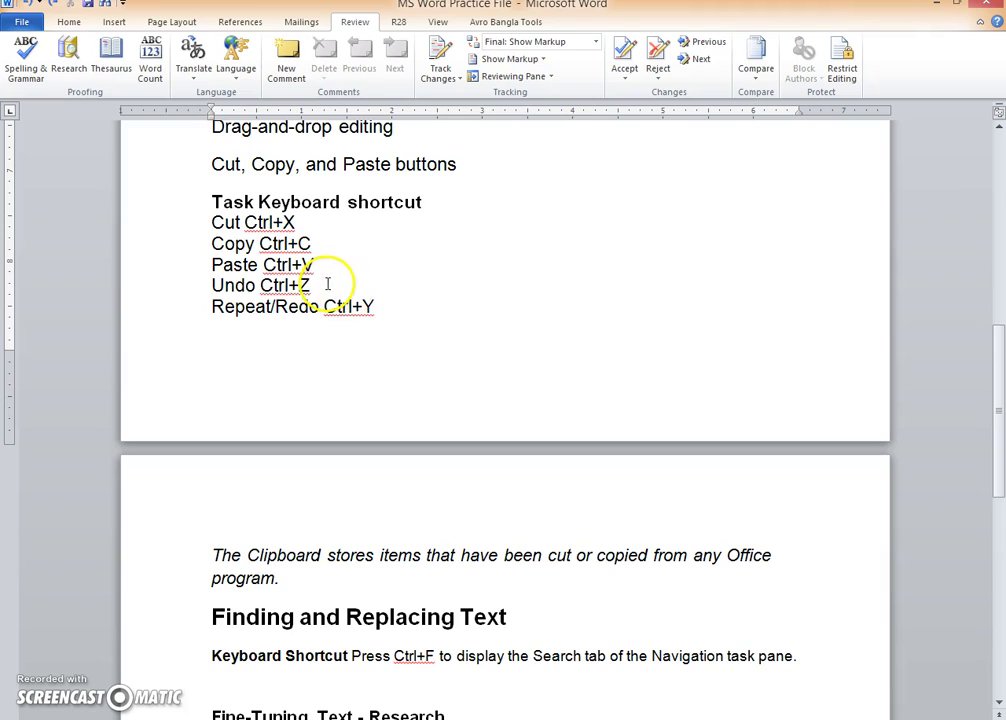
{"action": "left_click_drag", "start_coordinate": [328, 283], "coordinate": [211, 287]}
{"action": "left_click", "coordinate": [346, 340]}
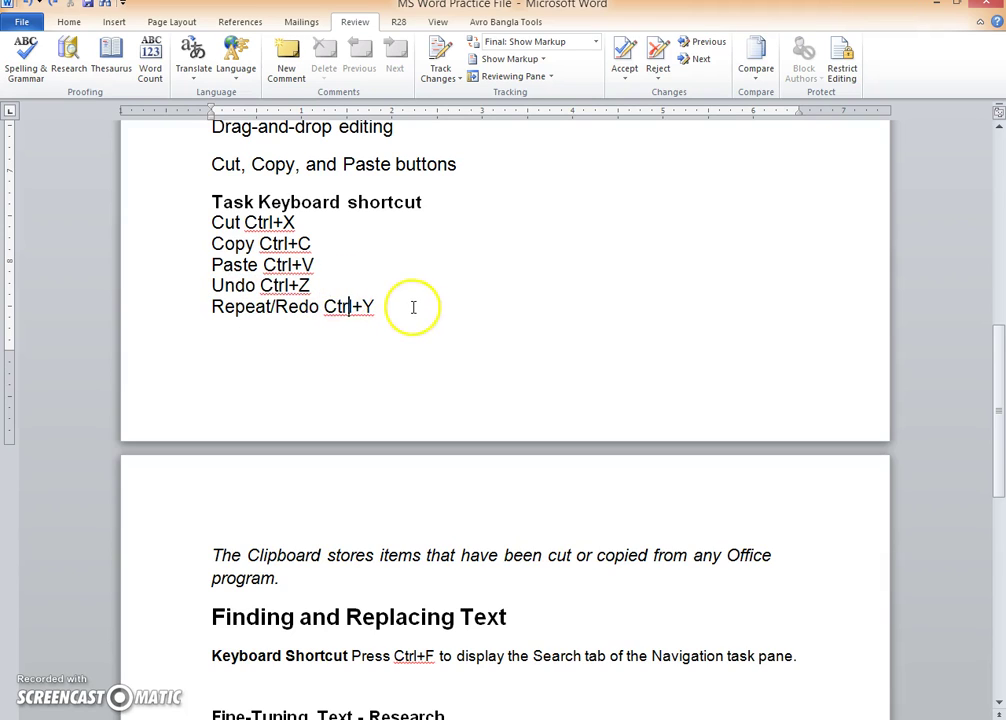
{"action": "left_click_drag", "start_coordinate": [411, 307], "coordinate": [220, 311]}
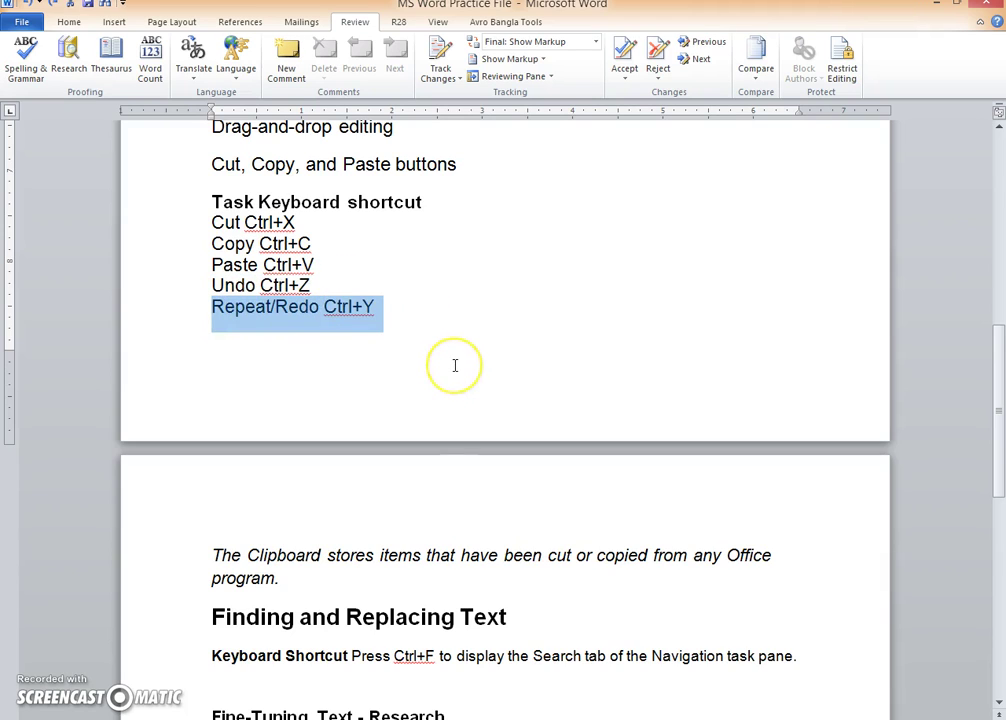
{"action": "left_click", "coordinate": [462, 328]}
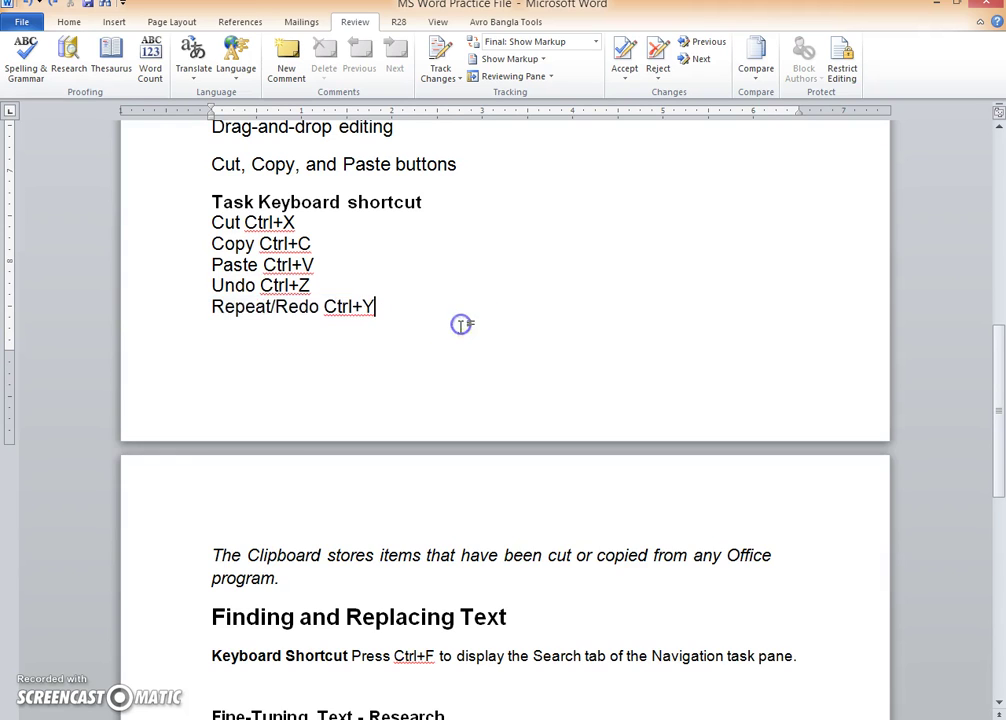
- Copy the word "Finding" from the "Finding and Replacing Text" heading
{"action": "scroll", "coordinate": [400, 454], "scroll_direction": "down", "scroll_amount": 4}
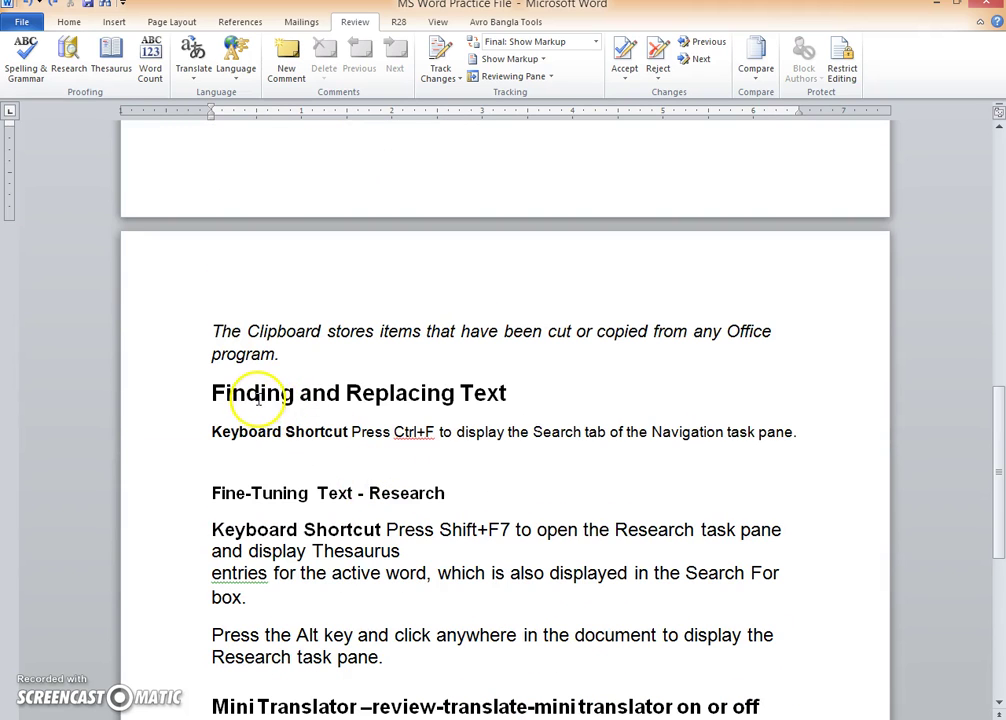
{"action": "double_click", "coordinate": [258, 396]}
{"action": "key", "text": "ctrl+c"}
{"action": "right_click", "coordinate": [252, 400]}
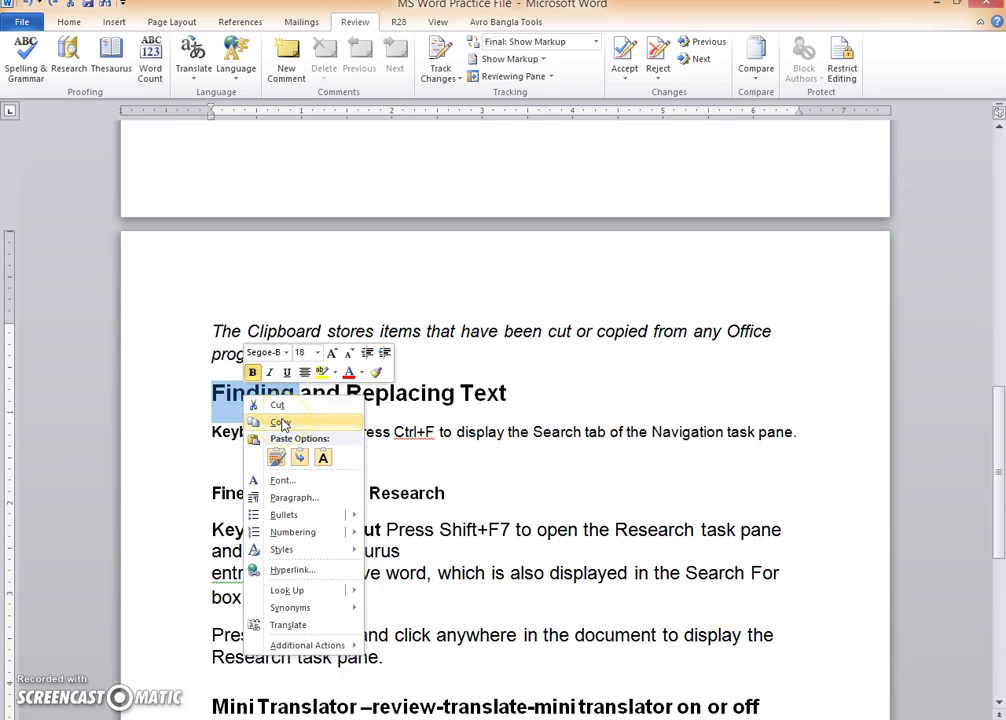
{"action": "left_click", "coordinate": [280, 422]}
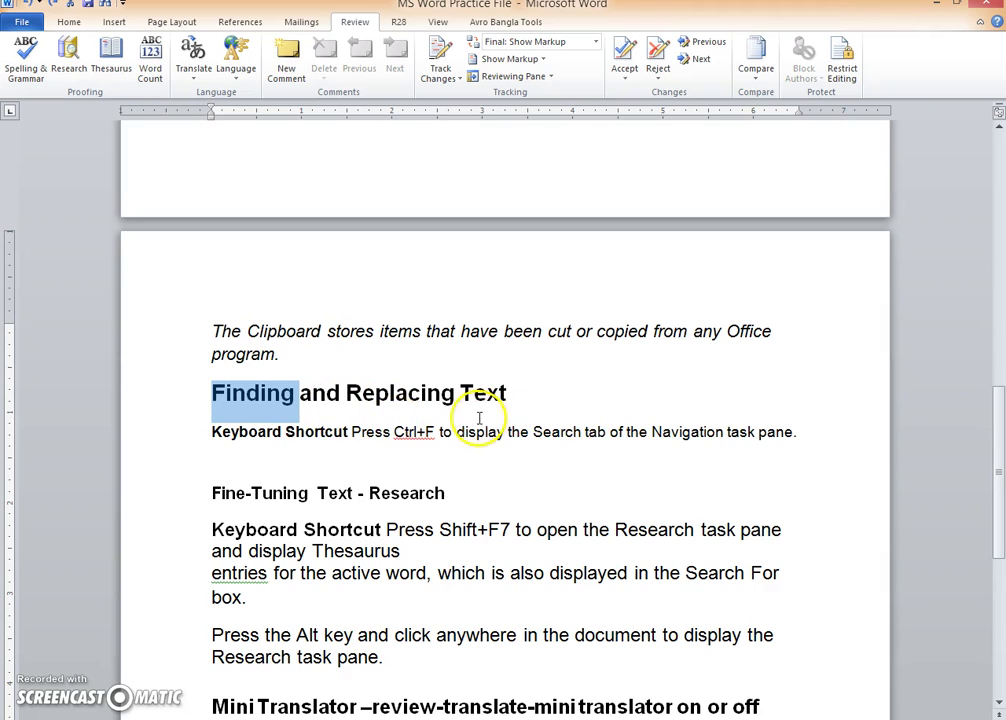
- Add an empty line below the Ctrl+F shortcut sentence and paste the copied word "Finding" there
{"action": "left_click", "coordinate": [553, 465]}
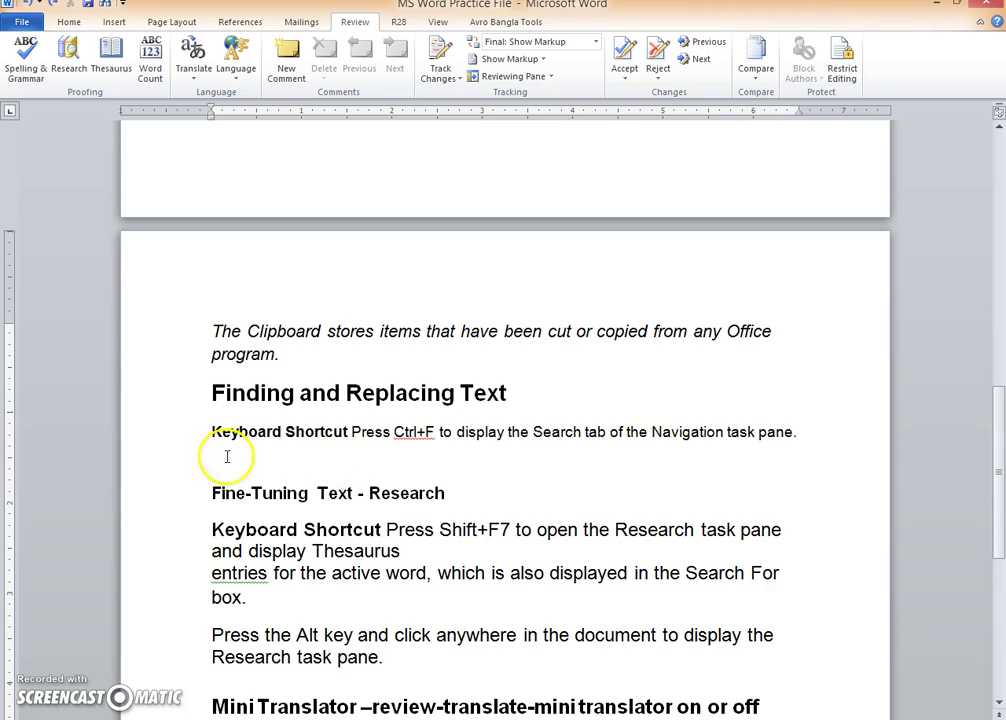
{"action": "key", "text": "Return"}
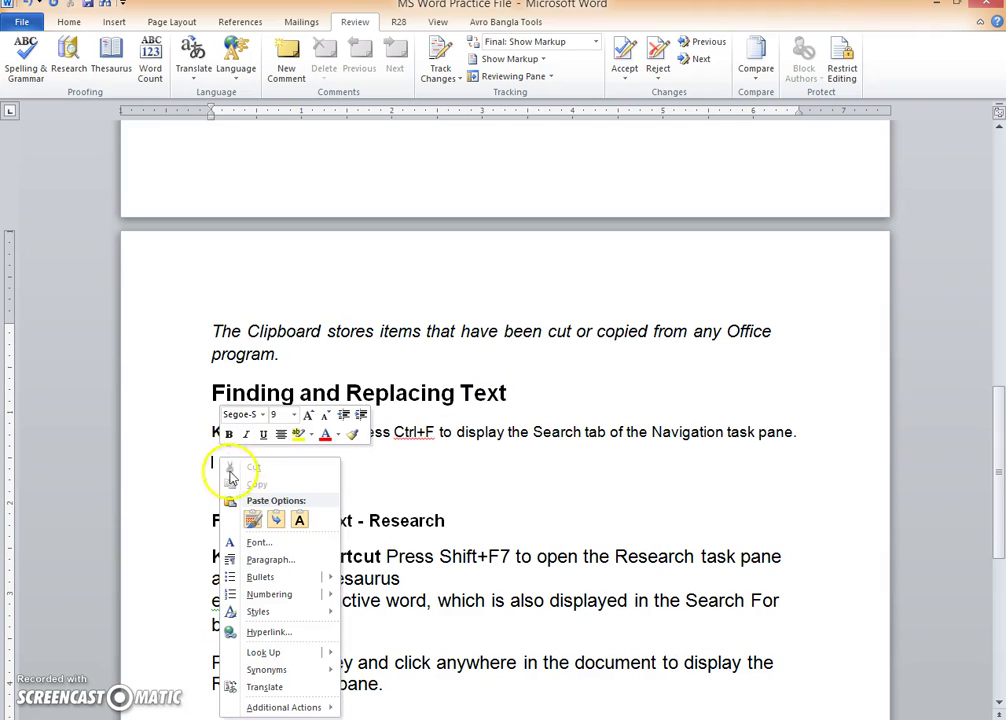
{"action": "left_click", "coordinate": [428, 457]}
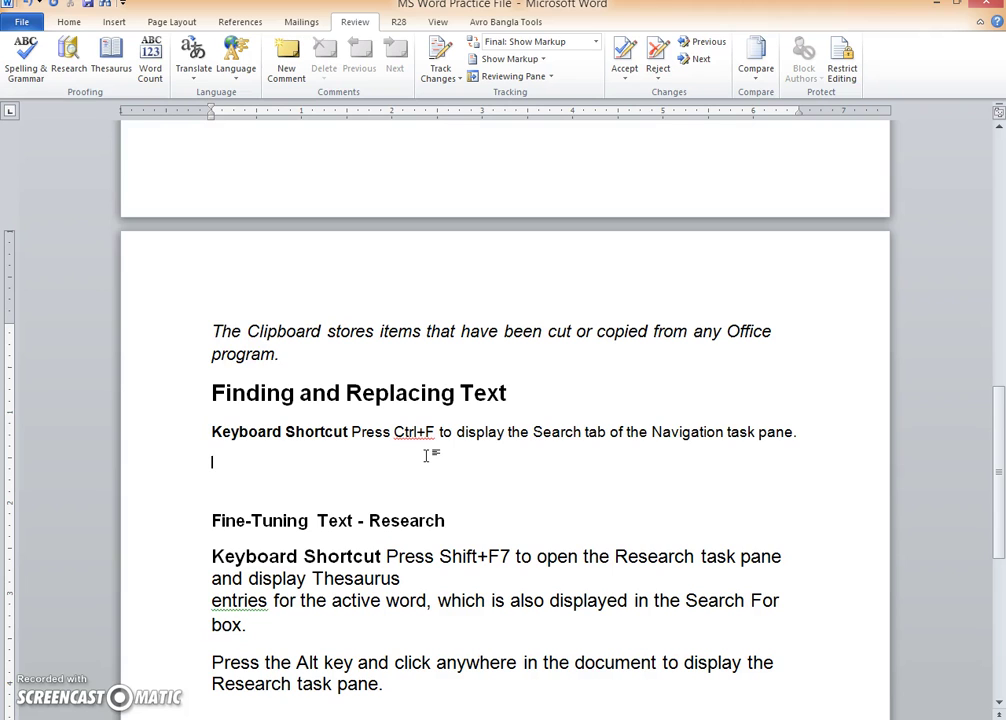
{"action": "left_click", "coordinate": [69, 22]}
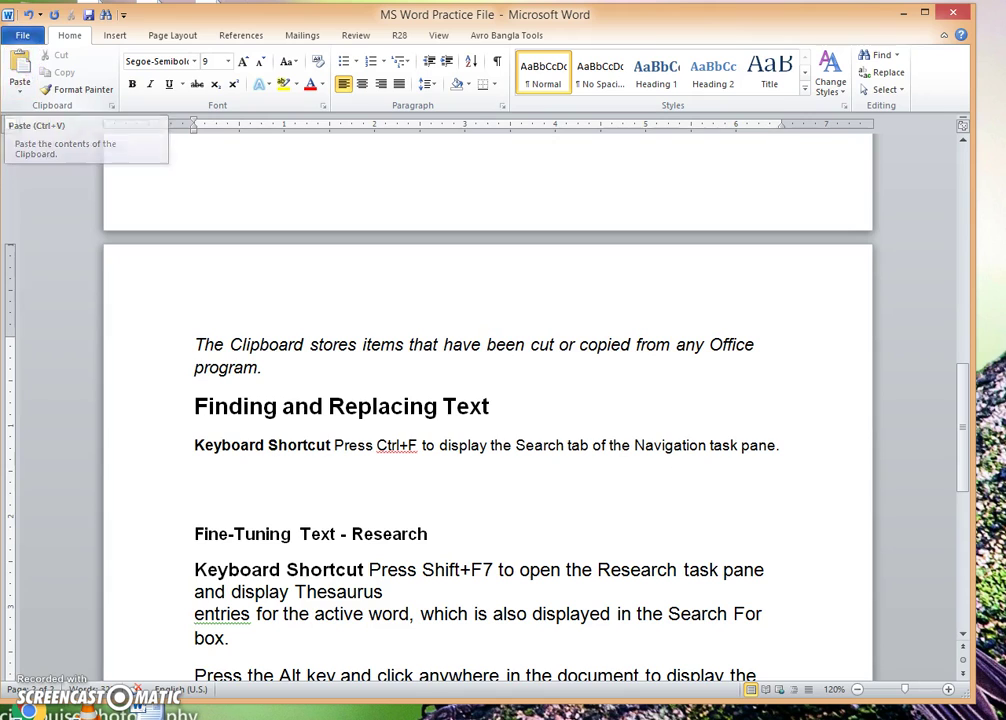
{"action": "left_click", "coordinate": [24, 63]}
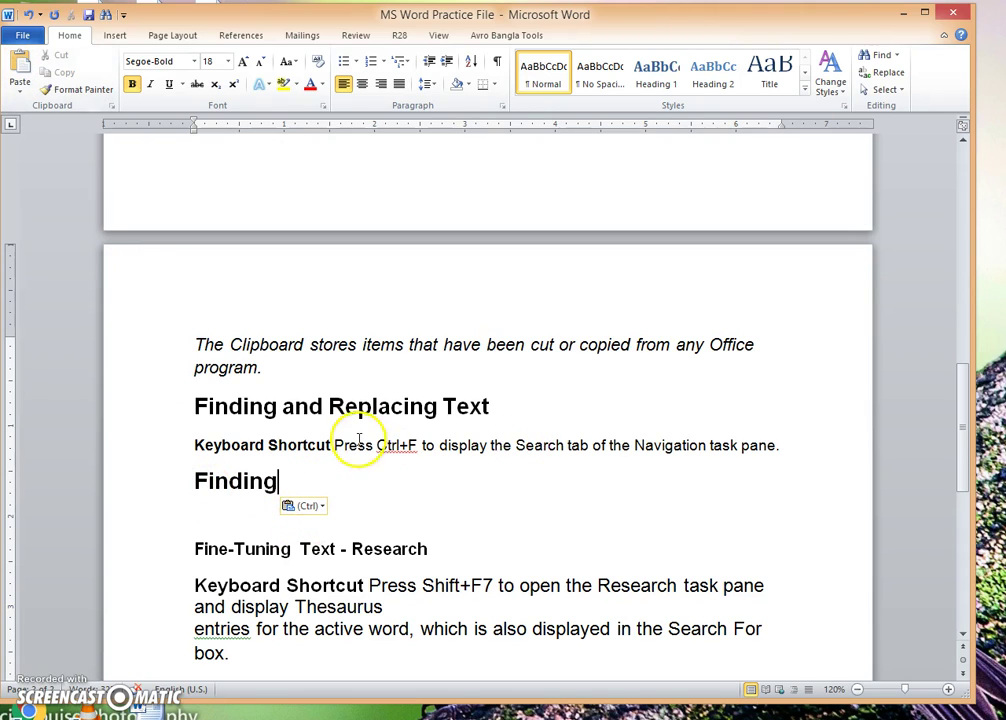
{"action": "scroll", "coordinate": [345, 420], "scroll_direction": "up", "scroll_amount": 3}
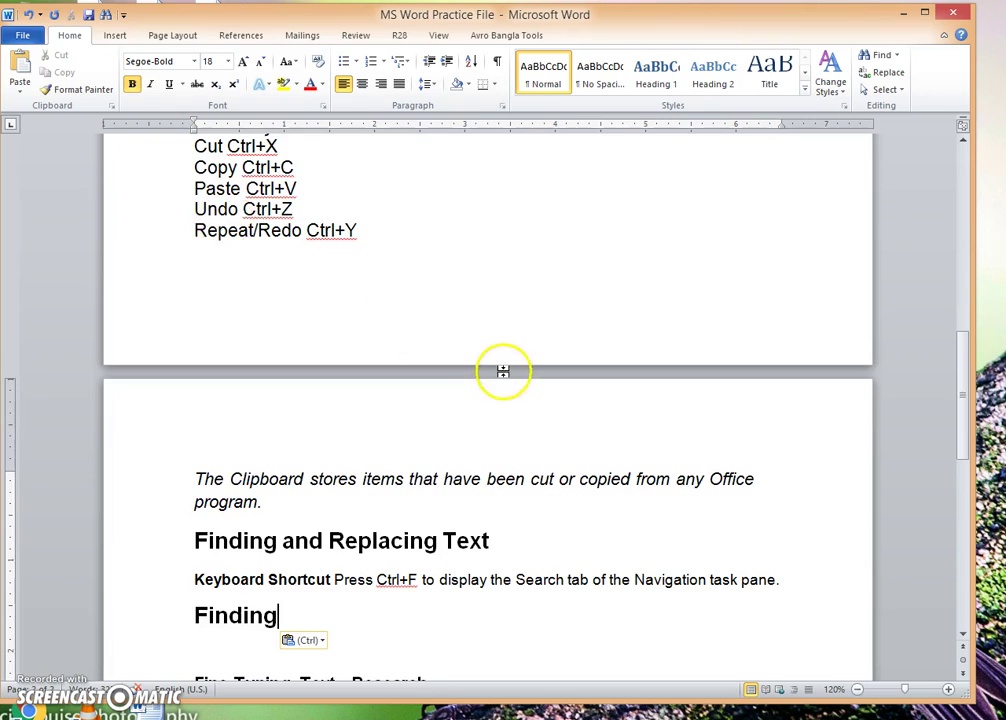
{"action": "scroll", "coordinate": [490, 390], "scroll_direction": "down", "scroll_amount": 3}
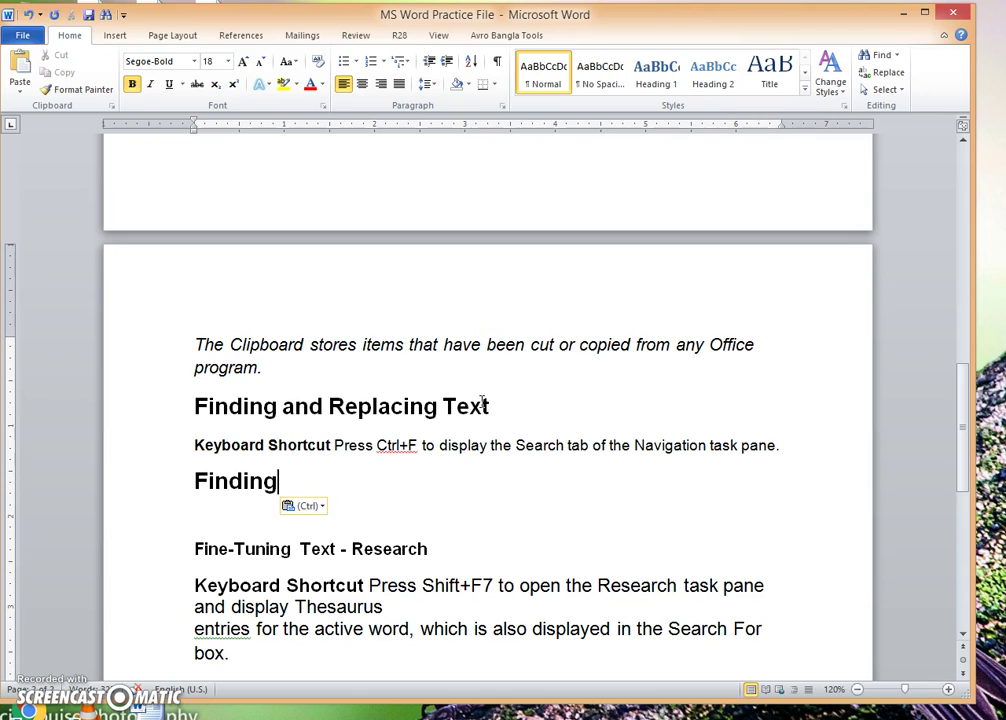
- Undo the pasted word "Finding" and paste it again on the empty line below the Ctrl+F shortcut sentence
{"action": "left_click", "coordinate": [316, 195]}
{"action": "left_click_drag", "start_coordinate": [195, 18], "coordinate": [222, 32]}
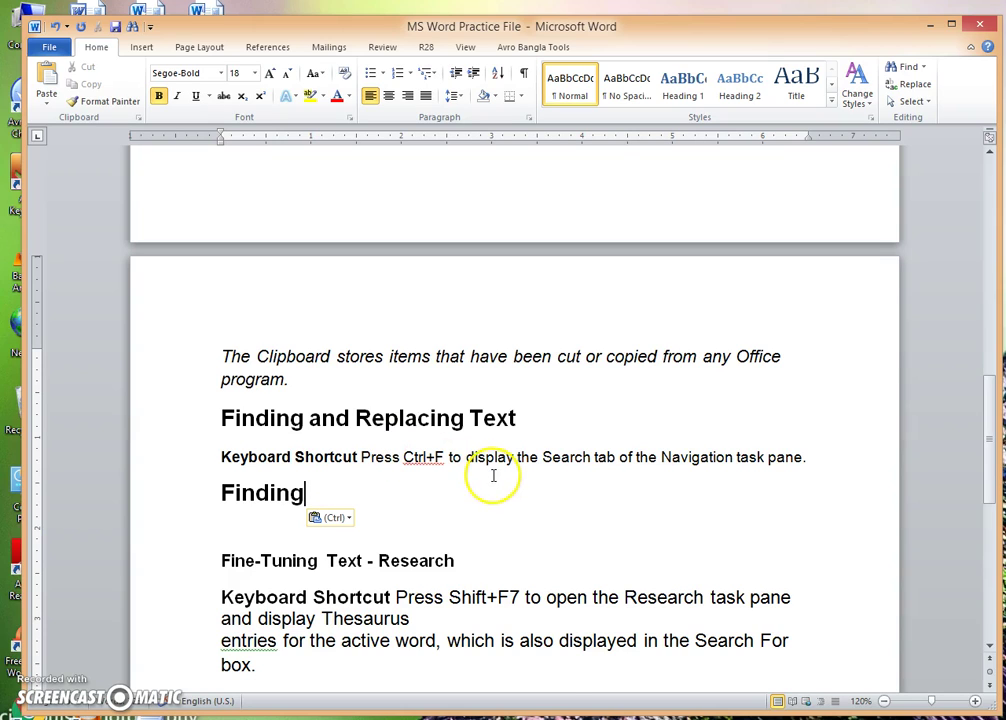
{"action": "key", "text": "ctrl+z"}
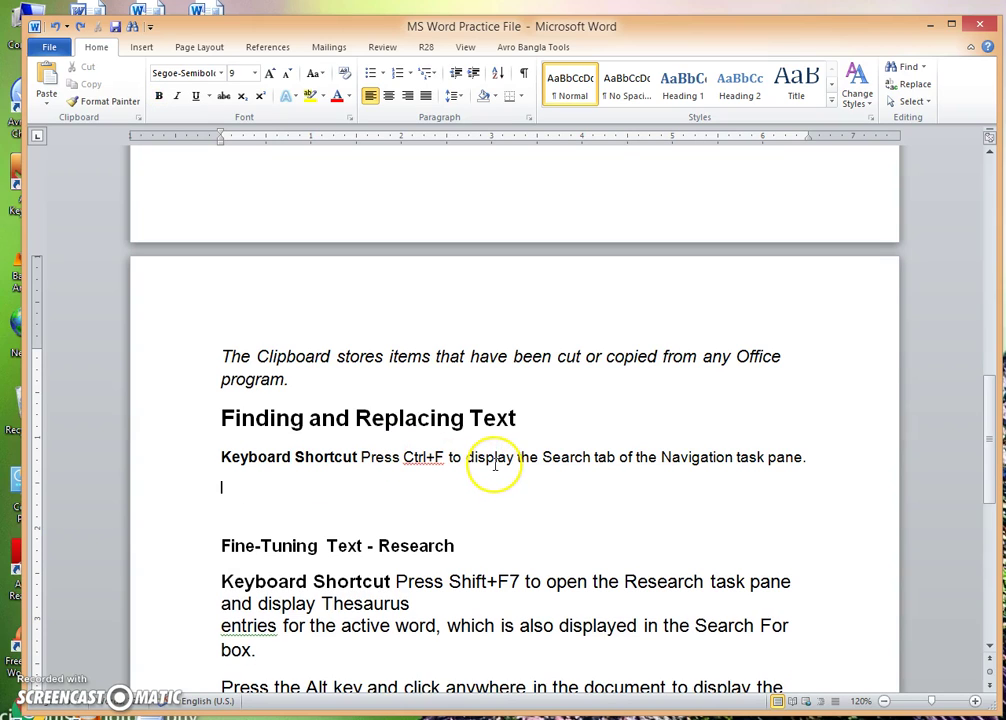
{"action": "left_click", "coordinate": [494, 452]}
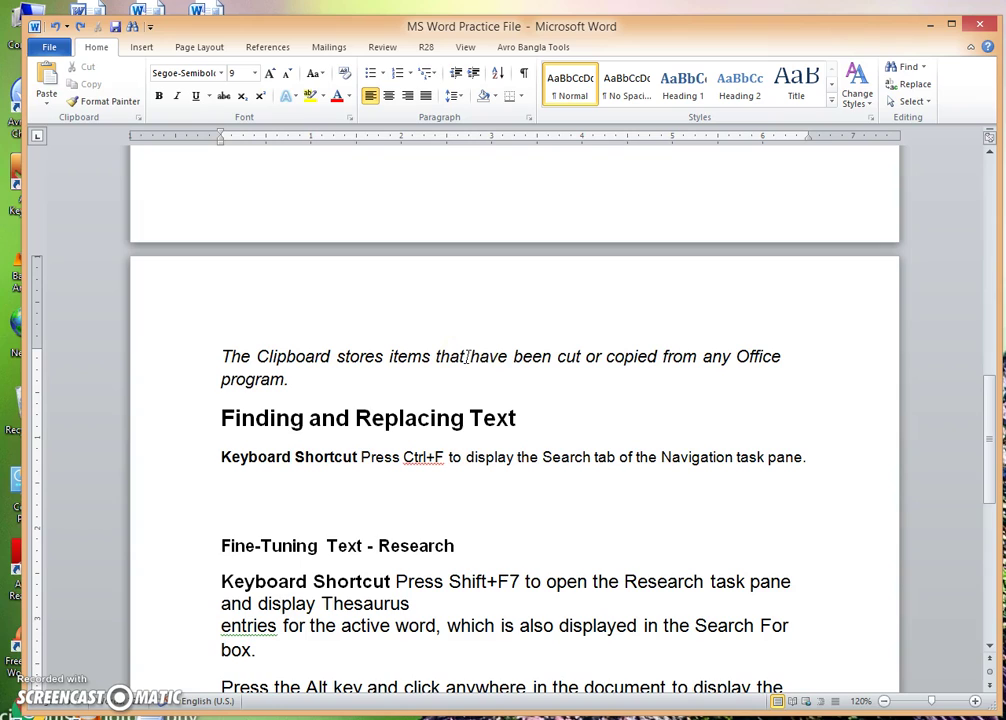
{"action": "key", "text": "ctrl+v"}
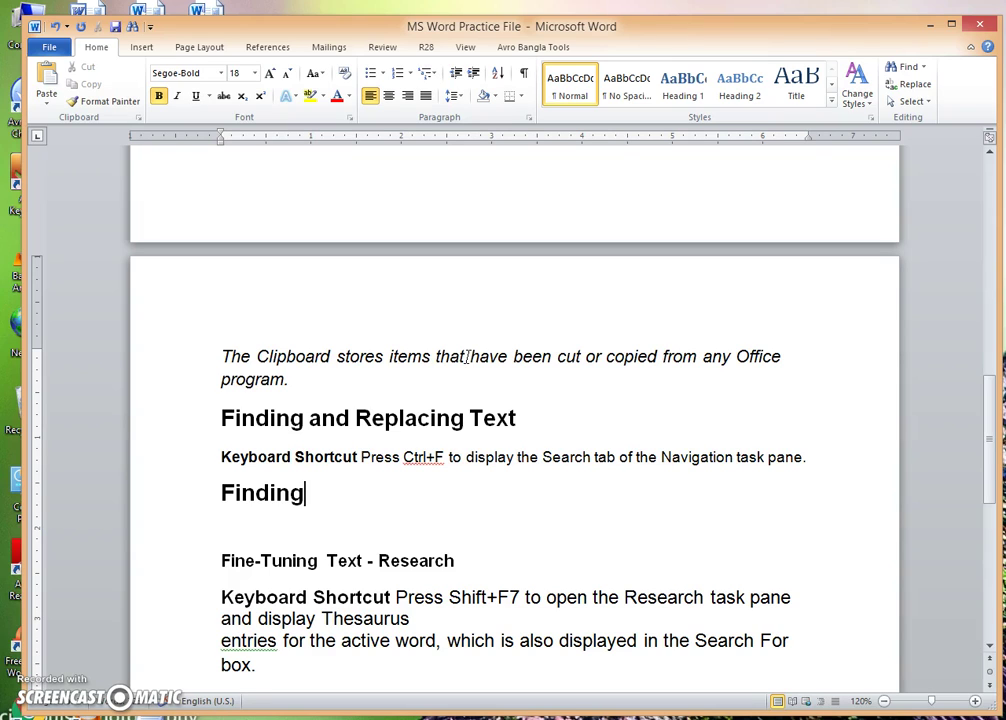
- Select the pasted word "Finding" below the Ctrl+F shortcut sentence and cut it
{"action": "key", "text": "shift+Left"}
{"action": "key", "text": "shift+Left"}
{"action": "key", "text": "shift+Left"}
{"action": "key", "text": "shift+Left"}
{"action": "key", "text": "shift+Left"}
{"action": "key", "text": "shift+Left"}
{"action": "key", "text": "shift+Left"}
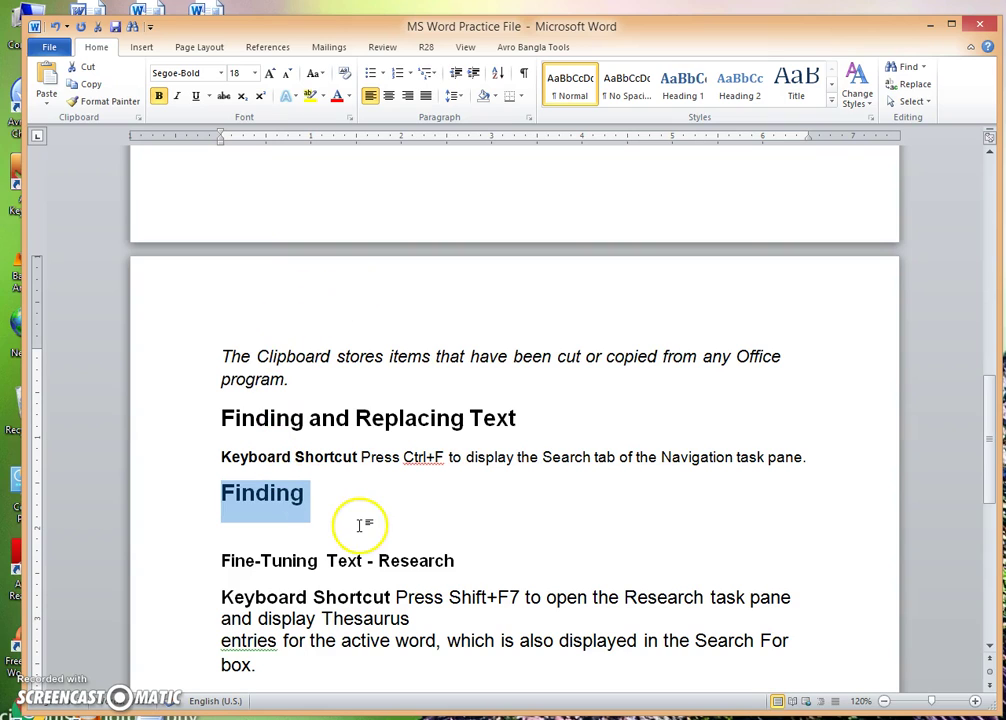
{"action": "key", "text": "ctrl+x"}
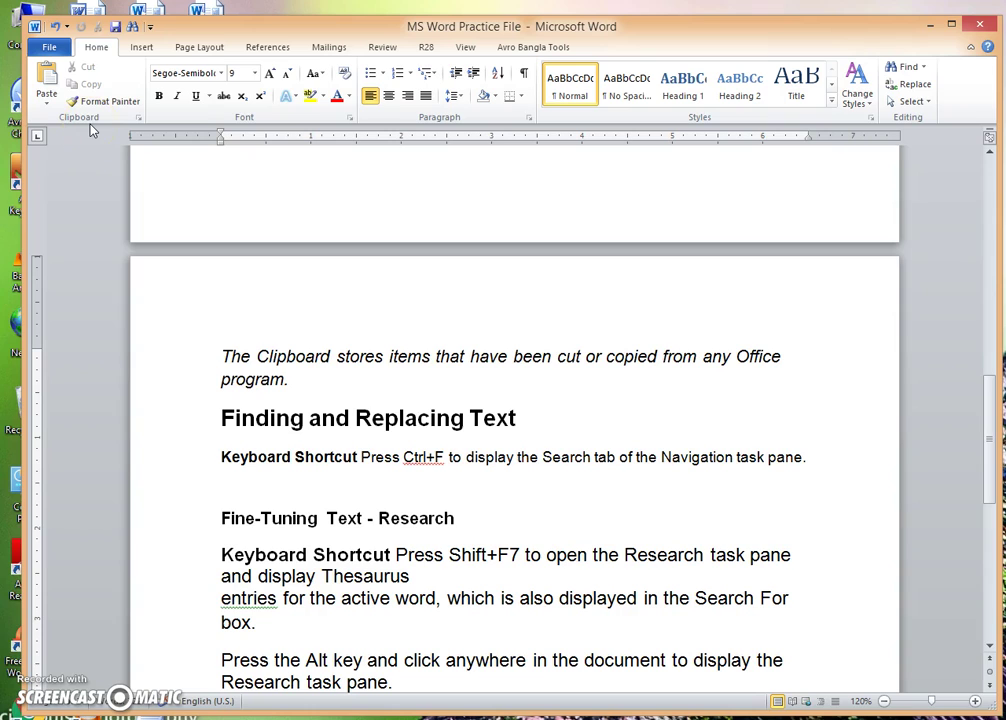
- Show the Office Clipboard and paste its "Finding" item two lines below the final paragraph about selecting a whole paragraph
{"action": "left_click", "coordinate": [138, 118]}
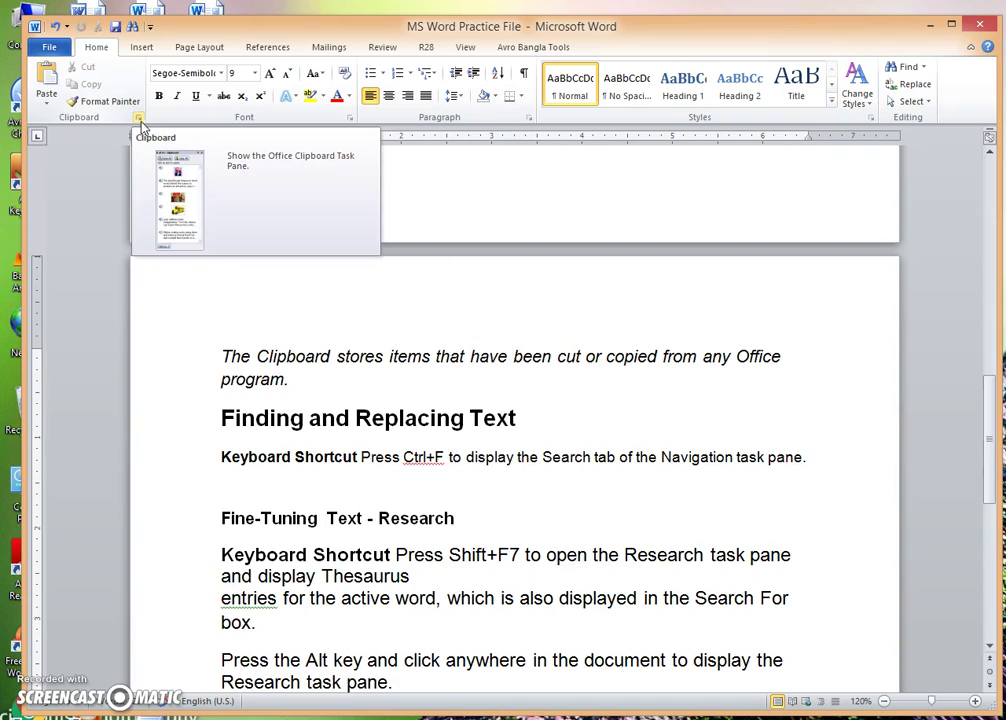
{"action": "left_click", "coordinate": [139, 119]}
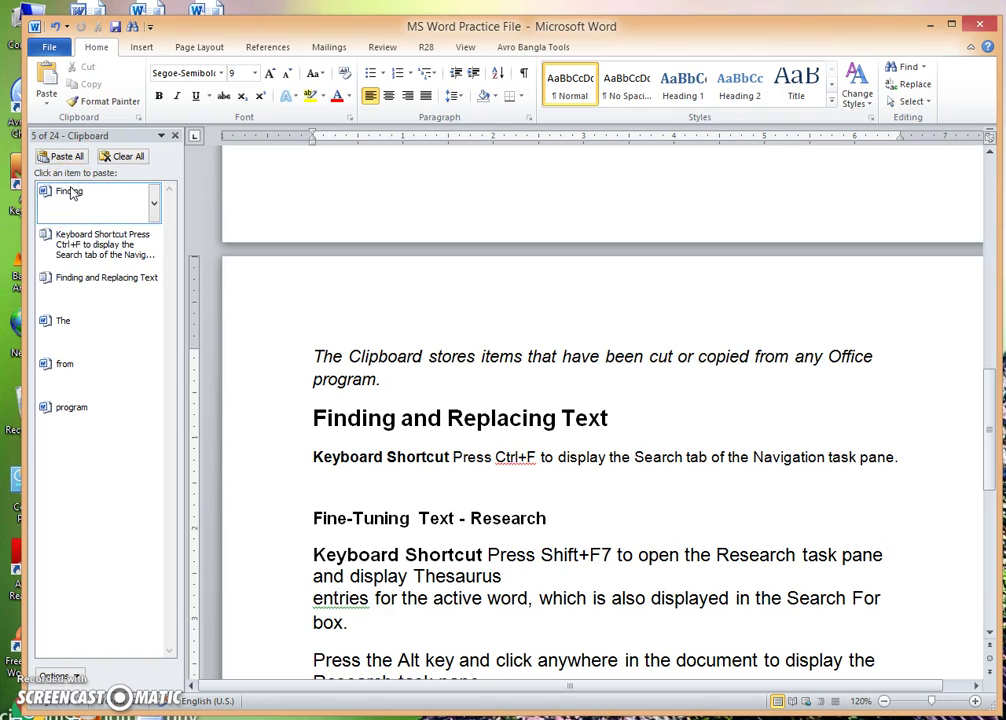
{"action": "scroll", "coordinate": [748, 433], "scroll_direction": "down", "scroll_amount": 6}
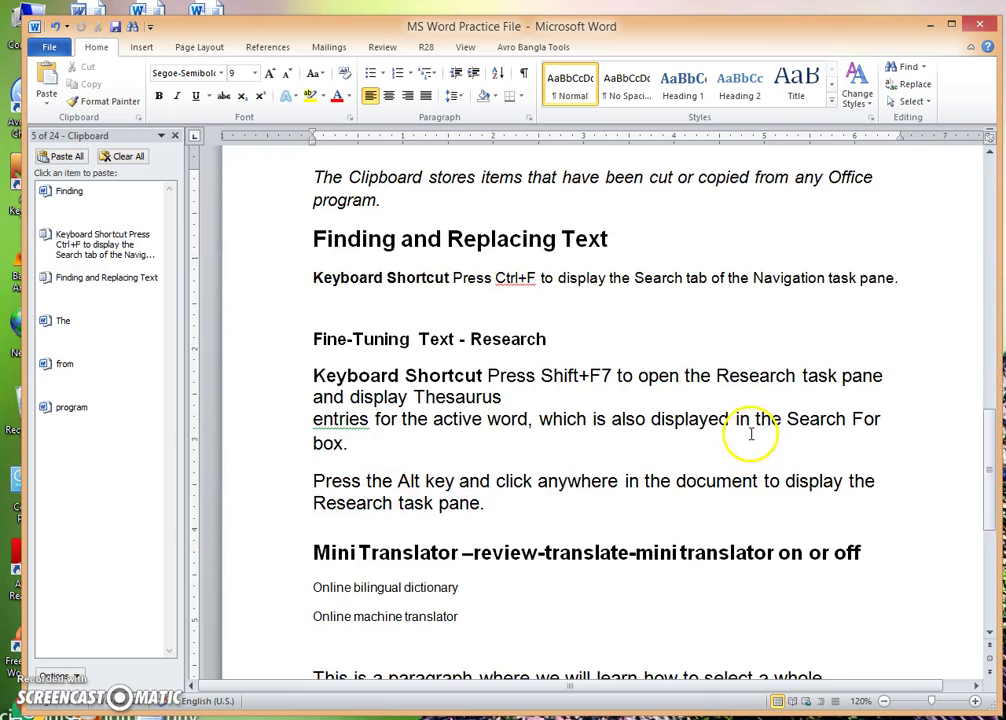
{"action": "scroll", "coordinate": [751, 438], "scroll_direction": "down", "scroll_amount": 4}
{"action": "left_click", "coordinate": [420, 425]}
{"action": "left_click", "coordinate": [478, 348]}
{"action": "key", "text": "Return"}
{"action": "key", "text": "Return"}
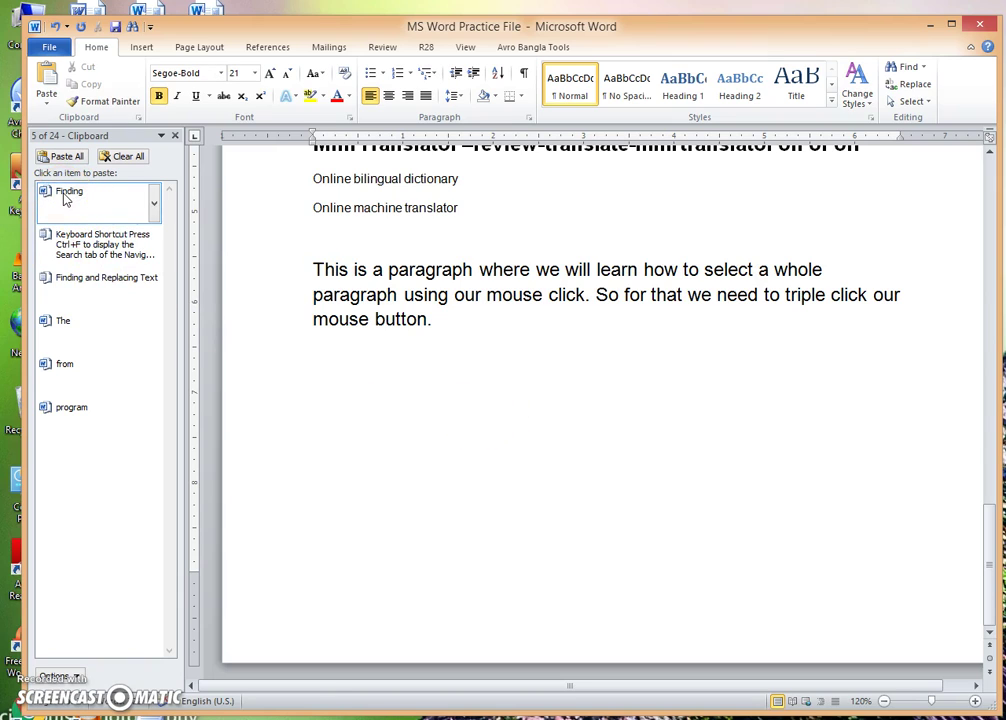
{"action": "left_click", "coordinate": [64, 197]}
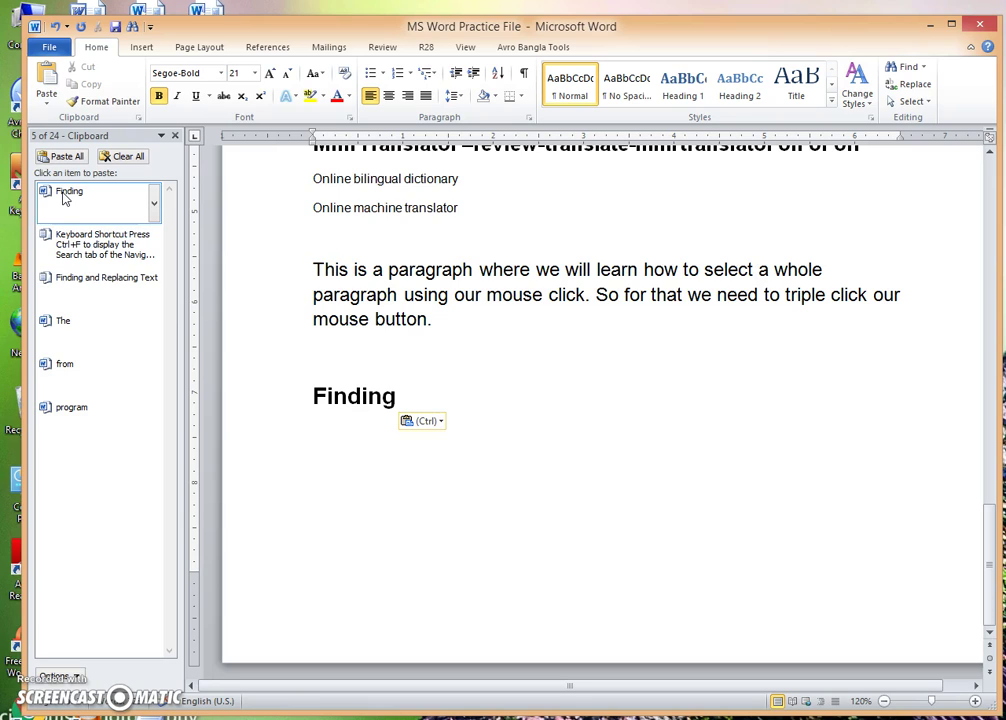
- Paste the "Finding" clipboard item four more times below the first one
{"action": "left_click", "coordinate": [63, 195]}
{"action": "left_click", "coordinate": [63, 195]}
{"action": "left_click", "coordinate": [63, 195]}
{"action": "left_click", "coordinate": [63, 195]}
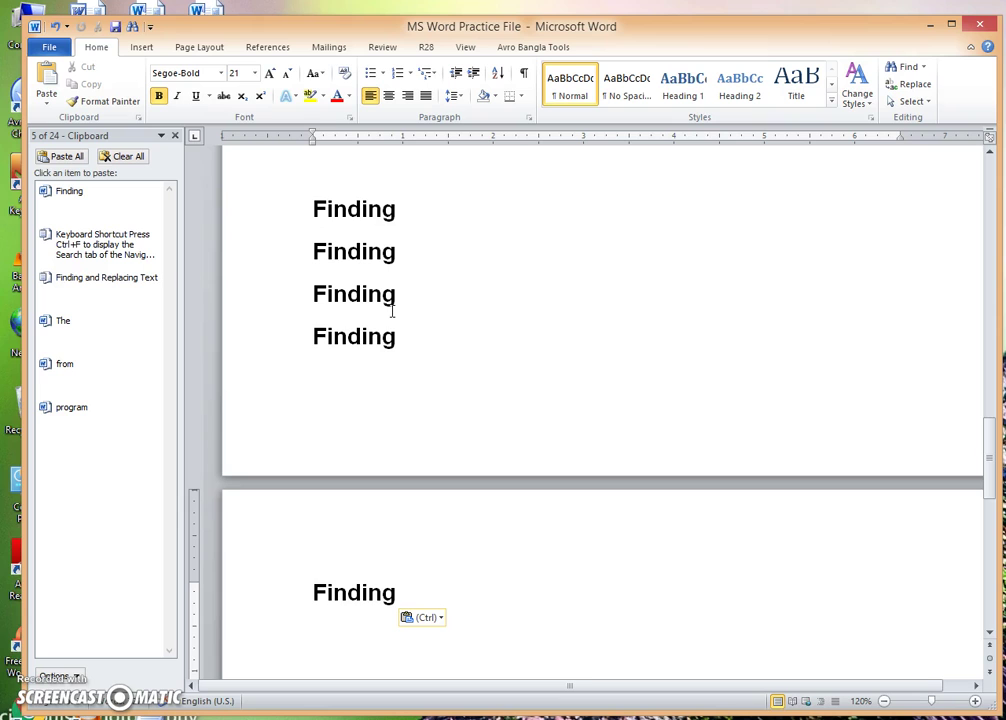
- Add the word "Dhaka" at the end of the "Adjacent words, lines, or paragraphs" bullet
{"action": "scroll", "coordinate": [392, 310], "scroll_direction": "up", "scroll_amount": 8}
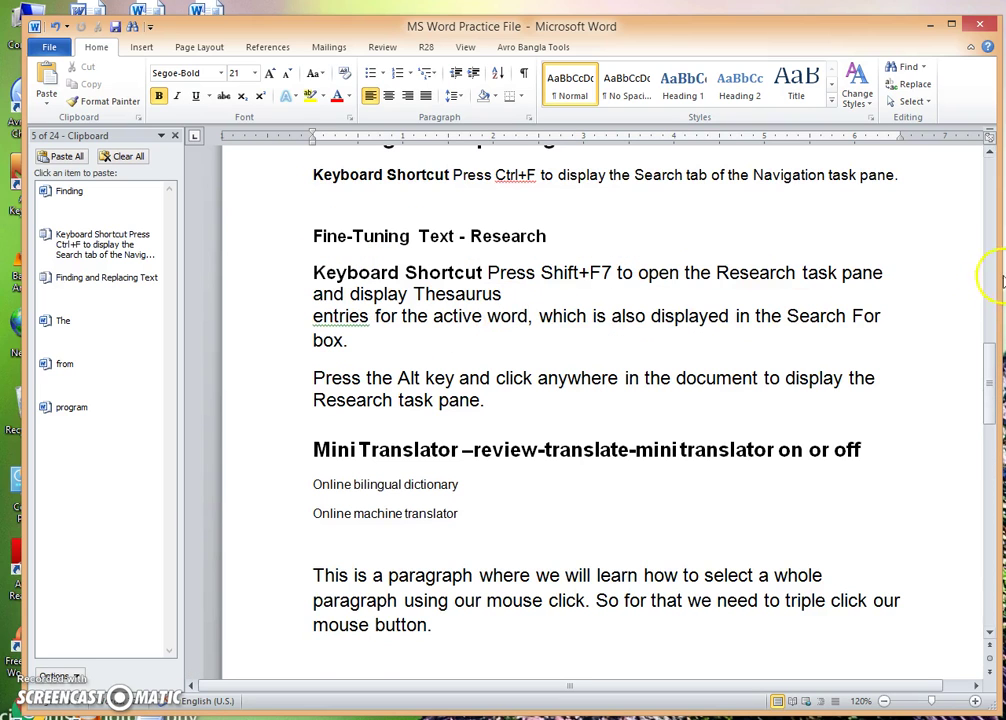
{"action": "left_click_drag", "start_coordinate": [990, 390], "coordinate": [990, 246]}
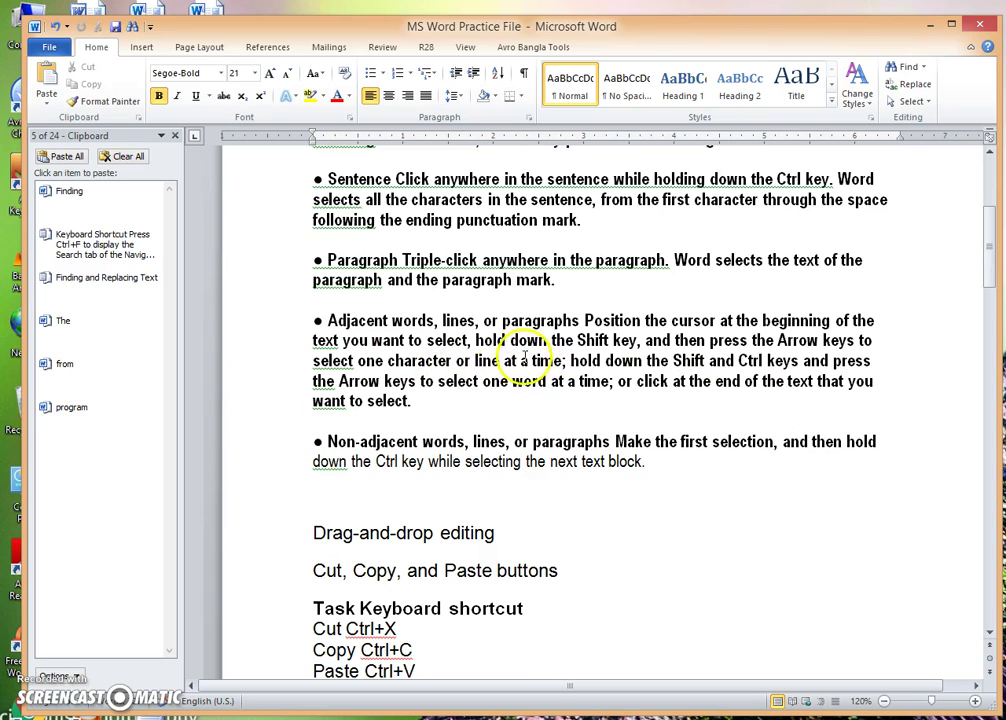
{"action": "left_click", "coordinate": [456, 406]}
{"action": "type", "text": "Dhaka"}
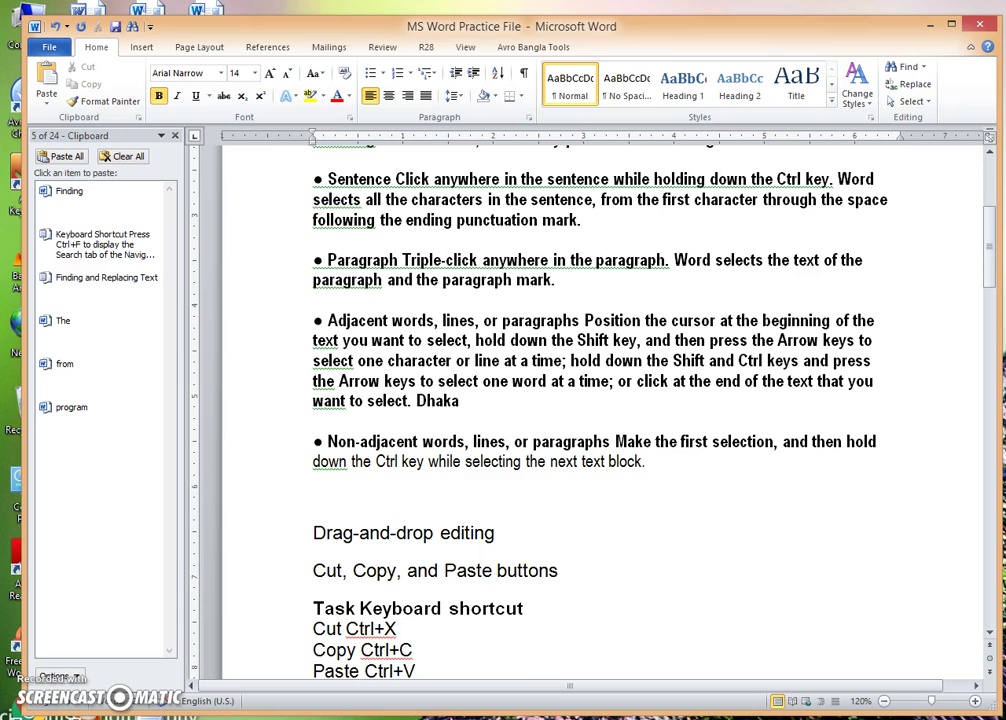
- Add the word "Dhaka" after the sentence ending in "Research task pane." above the Mini Translator heading
{"action": "scroll", "coordinate": [709, 512], "scroll_direction": "down", "scroll_amount": 15}
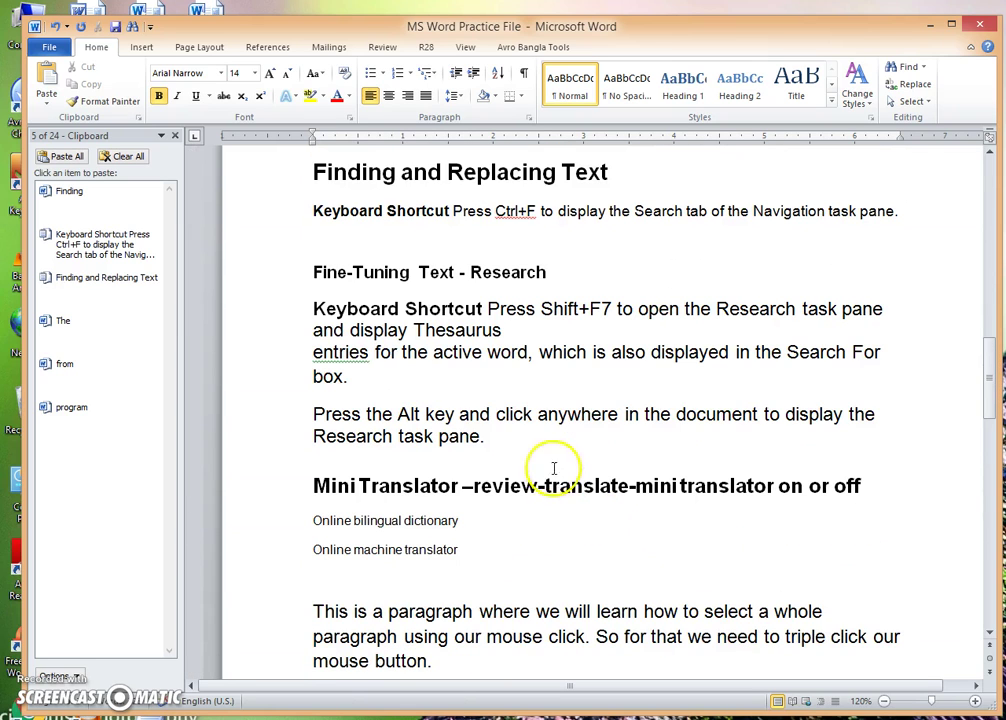
{"action": "left_click", "coordinate": [499, 441]}
{"action": "type", "text": "Dhaka"}
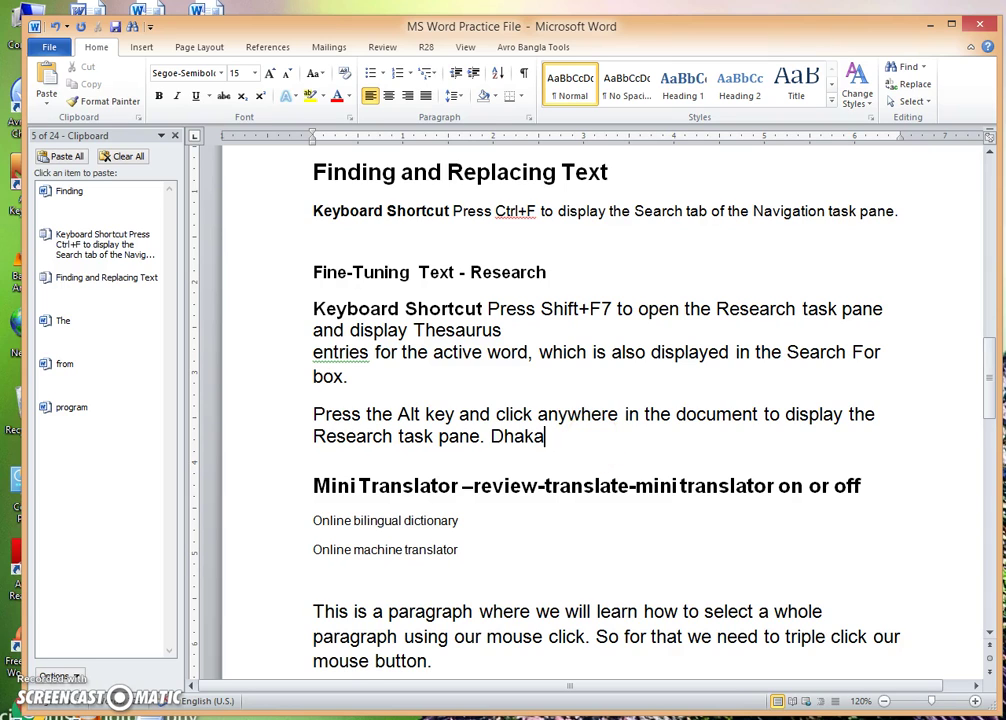
- Add the word "Dhaka" after the fourth pasted "Finding"
{"action": "scroll", "coordinate": [597, 442], "scroll_direction": "down", "scroll_amount": 5}
{"action": "left_click", "coordinate": [447, 416]}
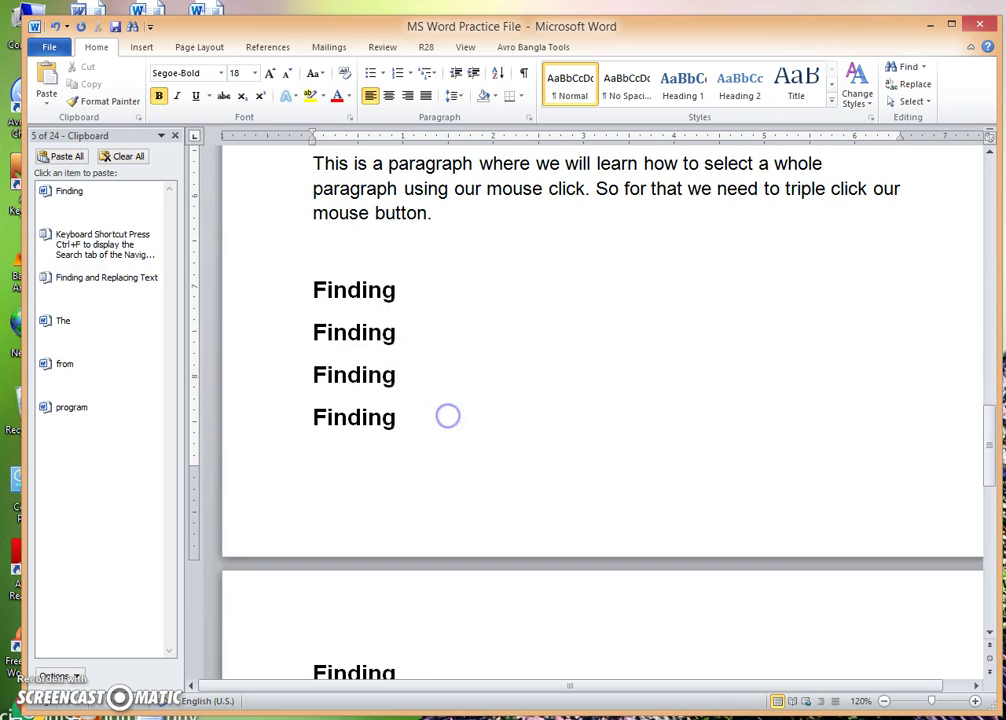
{"action": "type", "text": "Dhaka"}
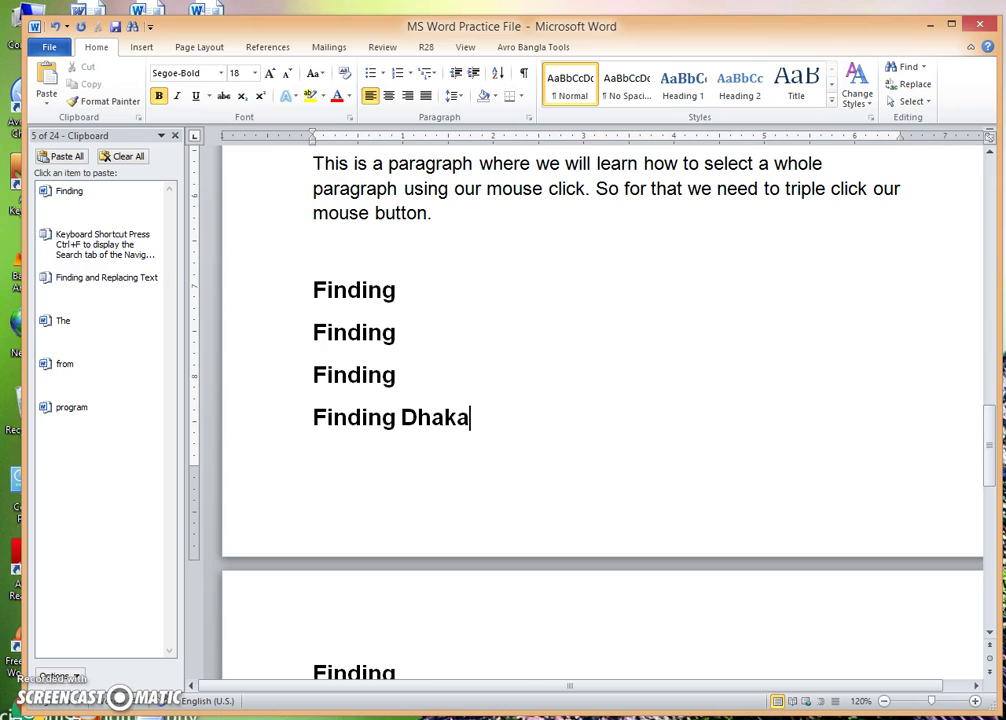
- Enter the word "Rajshahi" on the line below "Goop beautifut" near the beginning of the document
{"action": "scroll", "coordinate": [813, 453], "scroll_direction": "up", "scroll_amount": 5}
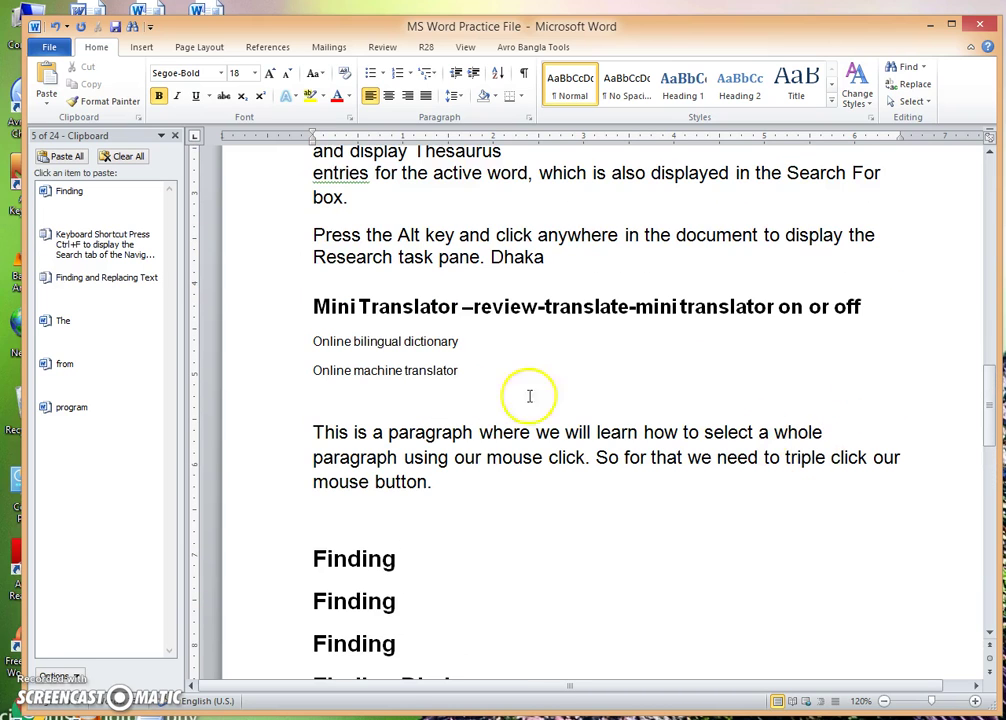
{"action": "scroll", "coordinate": [498, 364], "scroll_direction": "up", "scroll_amount": 15}
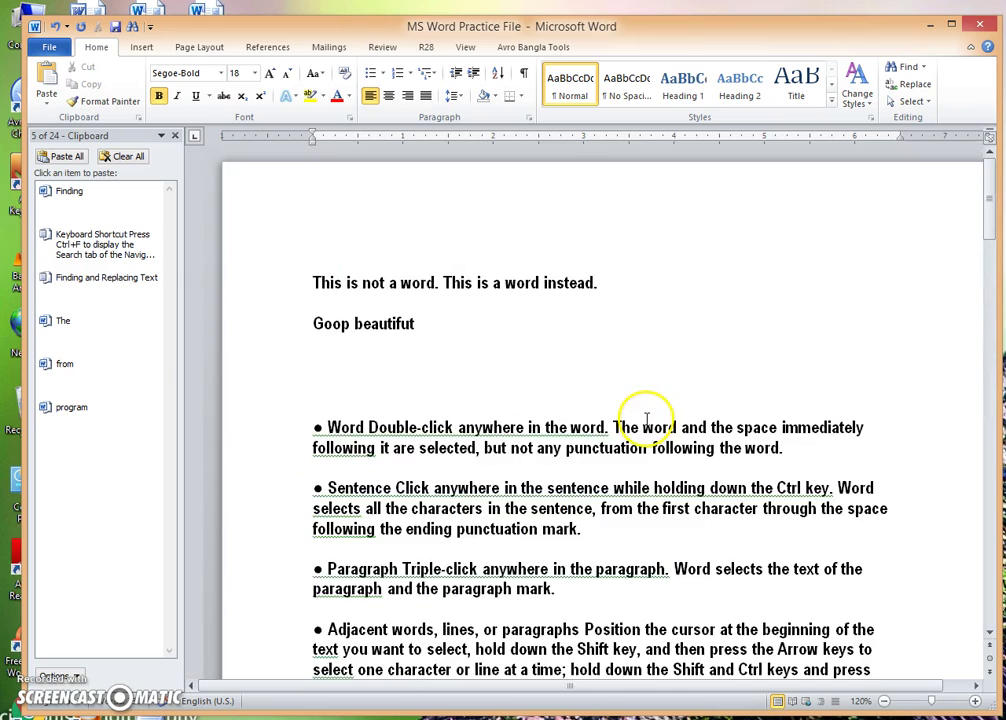
{"action": "scroll", "coordinate": [600, 380], "scroll_direction": "up", "scroll_amount": 3}
{"action": "left_click", "coordinate": [488, 291]}
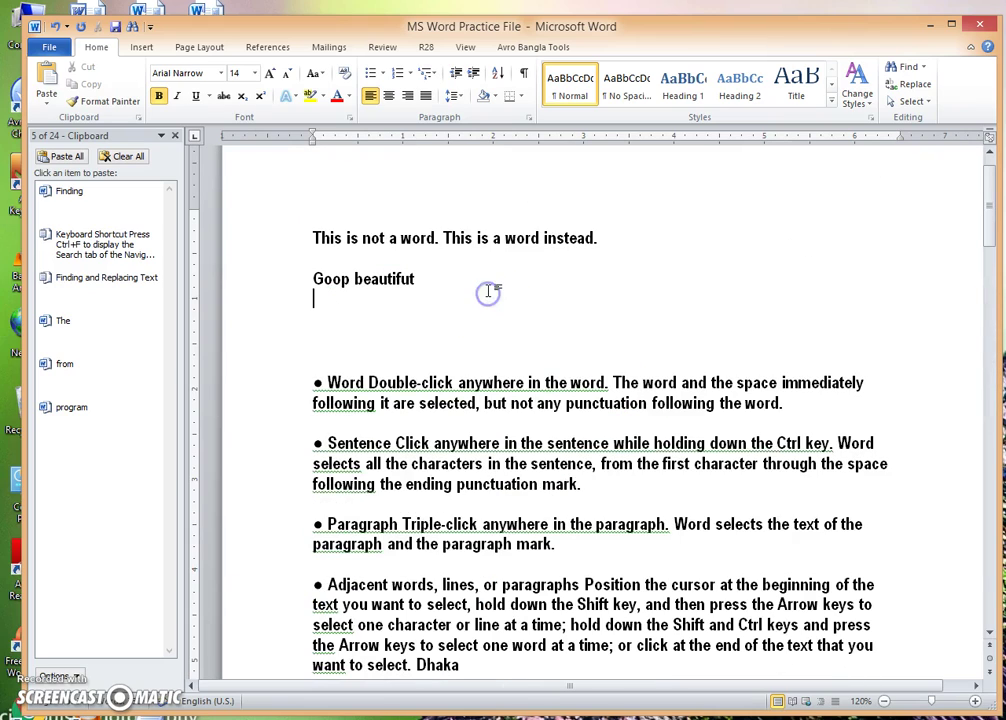
{"action": "type", "text": "Rajshahi"}
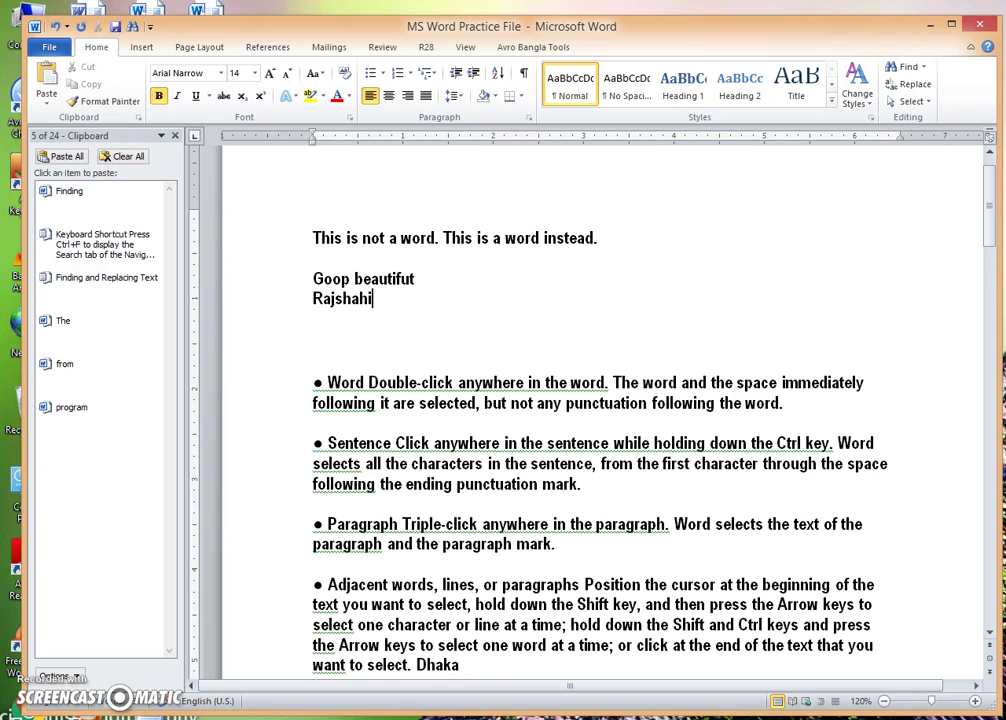
- Add the word "Rajshahi" at the end of the "Non-adjacent words, lines, or paragraphs" bullet
{"action": "scroll", "coordinate": [667, 521], "scroll_direction": "down", "scroll_amount": 6}
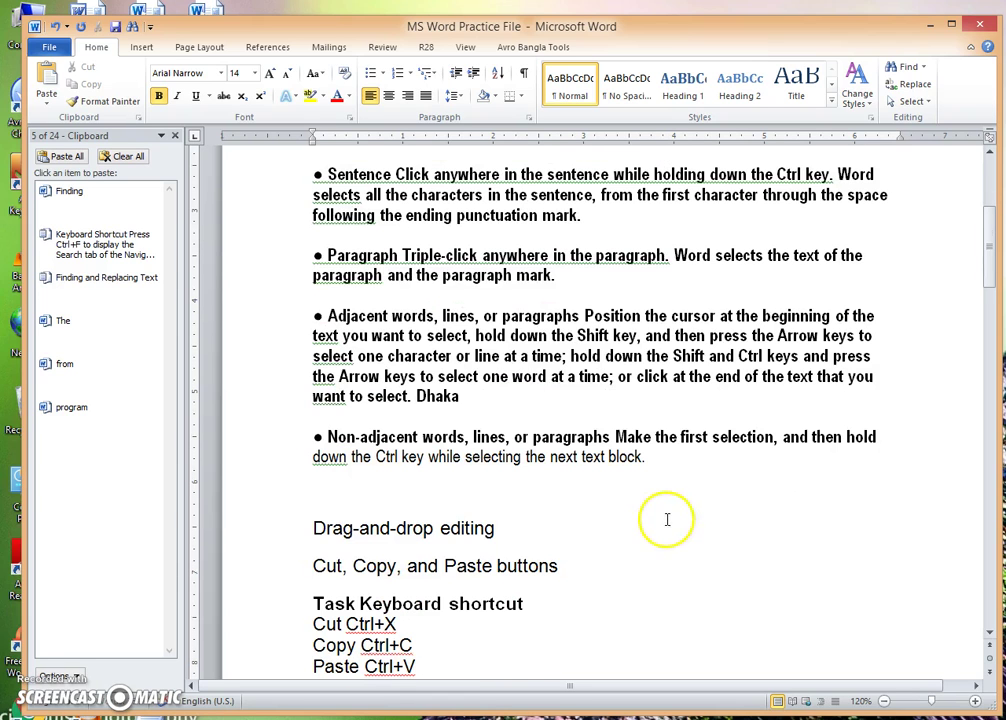
{"action": "scroll", "coordinate": [522, 510], "scroll_direction": "down", "scroll_amount": 1}
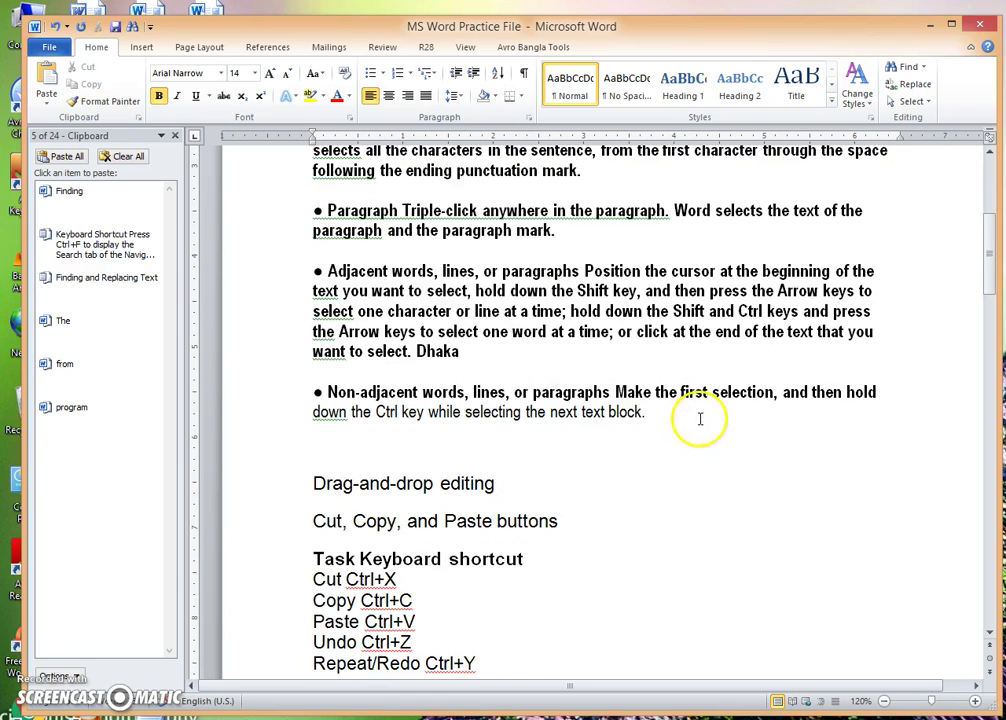
{"action": "left_click", "coordinate": [698, 418]}
{"action": "type", "text": "Rajshahi"}
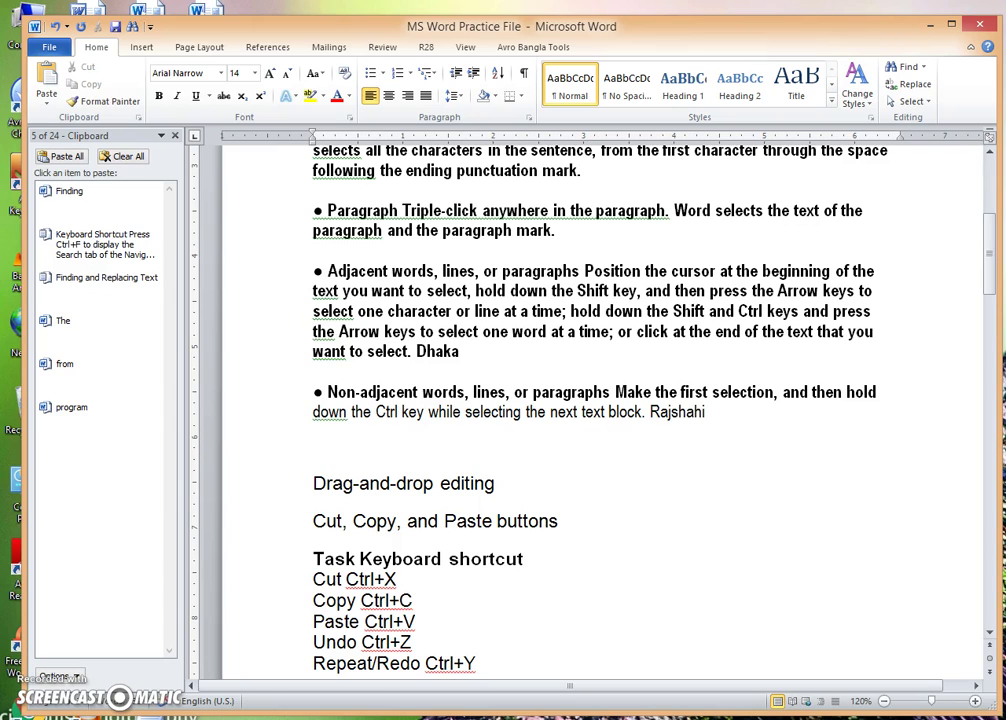
- Look through the whole document for the places where "Dhaka" and "Rajshahi" were added
{"action": "scroll", "coordinate": [709, 543], "scroll_direction": "up", "scroll_amount": 8}
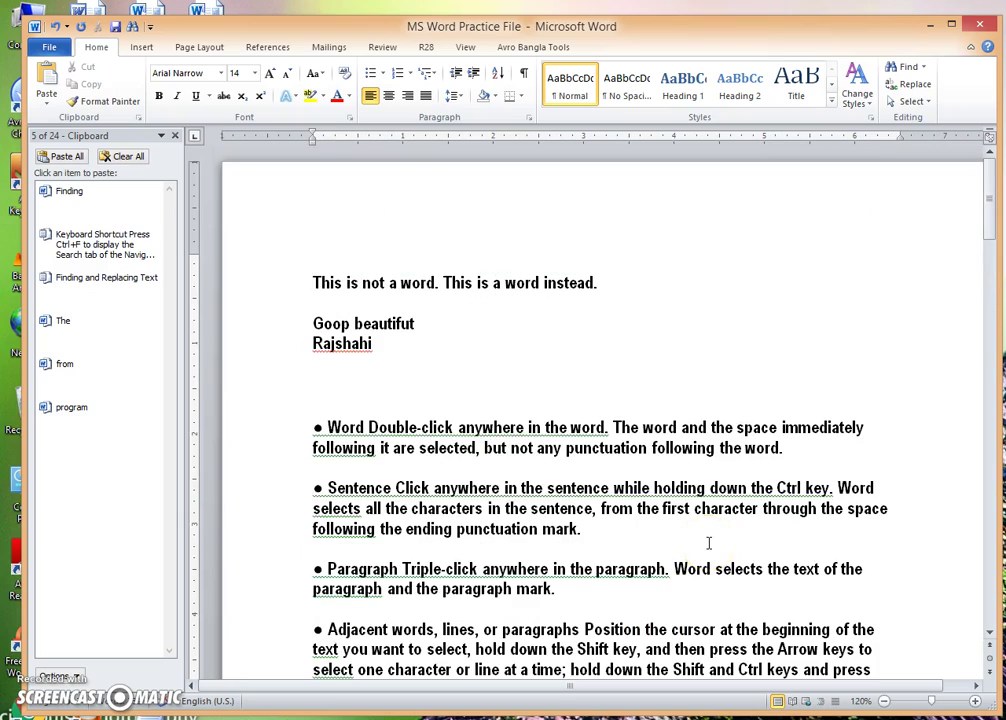
{"action": "scroll", "coordinate": [709, 543], "scroll_direction": "down", "scroll_amount": 20}
{"action": "scroll", "coordinate": [766, 554], "scroll_direction": "down", "scroll_amount": 12}
{"action": "scroll", "coordinate": [764, 559], "scroll_direction": "up", "scroll_amount": 10}
{"action": "left_click_drag", "start_coordinate": [522, 33], "coordinate": [522, 26]}
{"action": "scroll", "coordinate": [564, 406], "scroll_direction": "down", "scroll_amount": 3}
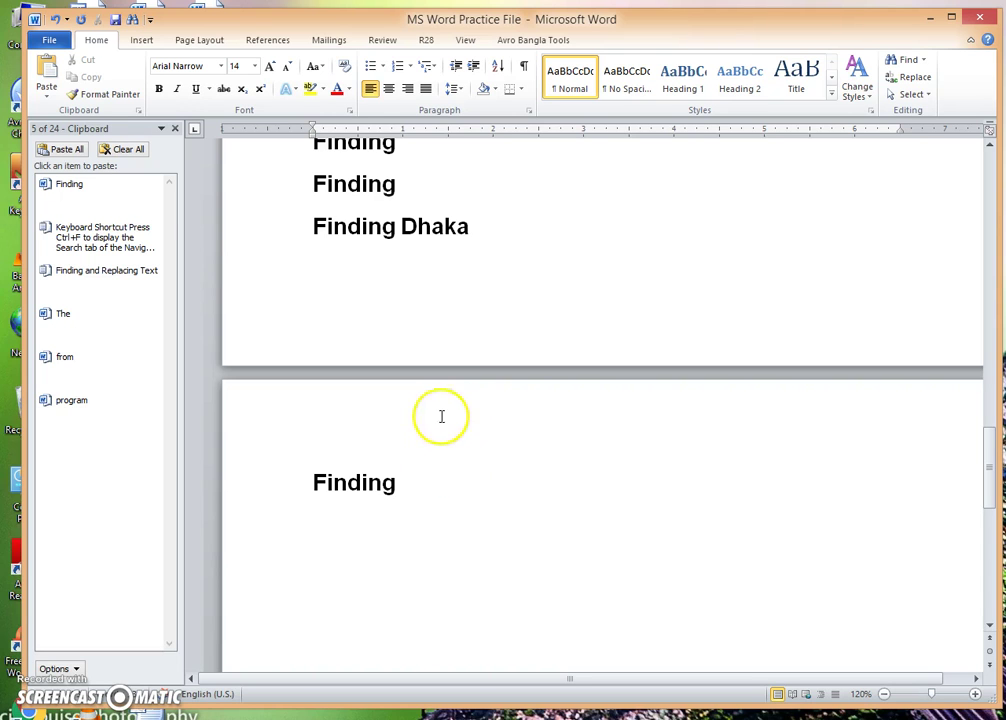
{"action": "scroll", "coordinate": [600, 380], "scroll_direction": "up", "scroll_amount": 10}
{"action": "scroll", "coordinate": [610, 396], "scroll_direction": "up", "scroll_amount": 8}
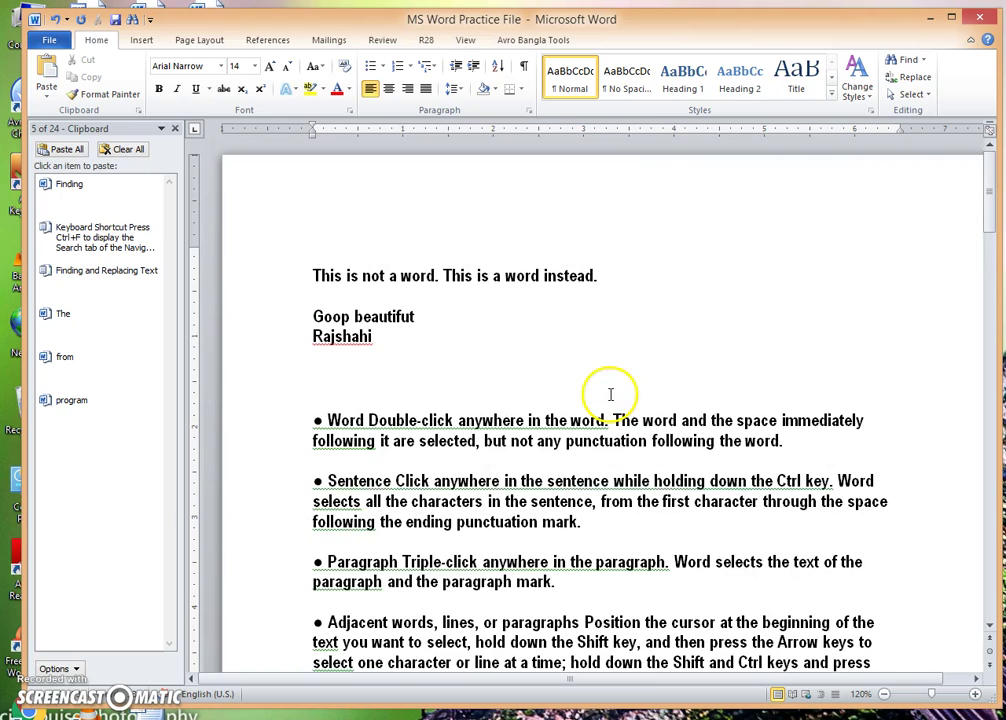
- Jump from the "Goop beautifut" line to the end of the document and back to its very beginning
{"action": "left_click", "coordinate": [476, 318]}
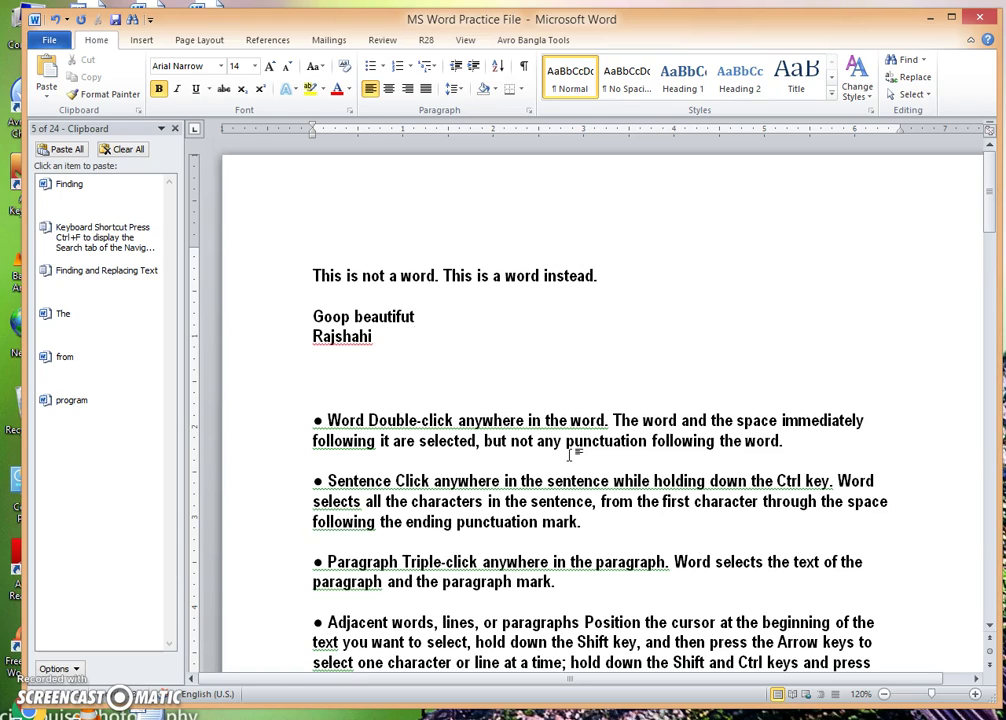
{"action": "key", "text": "ctrl+End"}
{"action": "scroll", "coordinate": [586, 472], "scroll_direction": "down", "scroll_amount": 5}
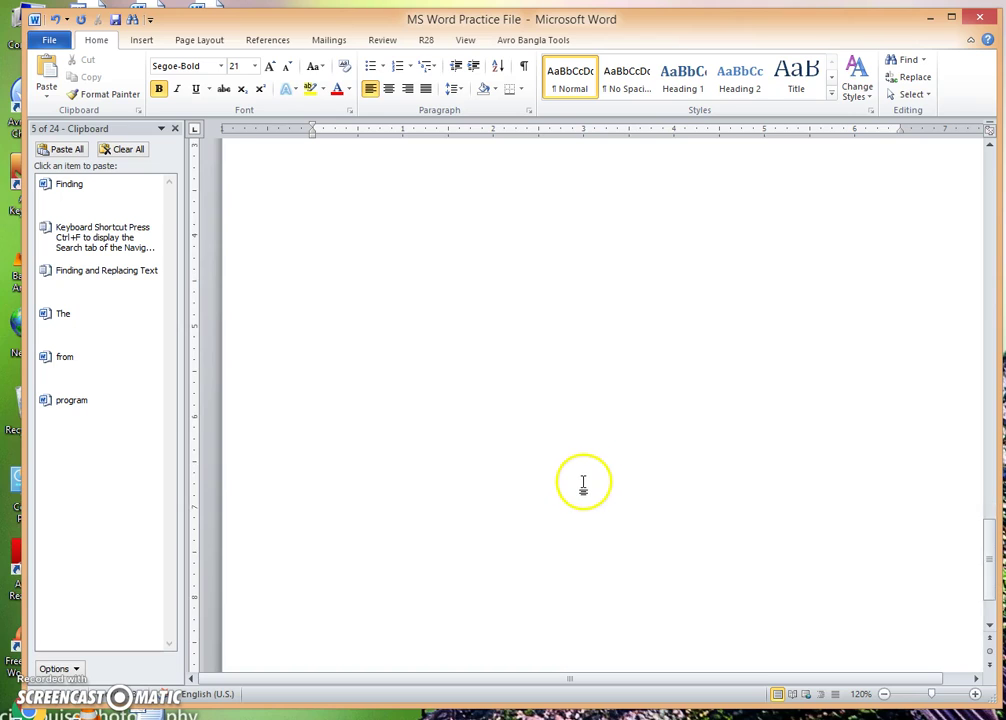
{"action": "scroll", "coordinate": [586, 472], "scroll_direction": "up", "scroll_amount": 4}
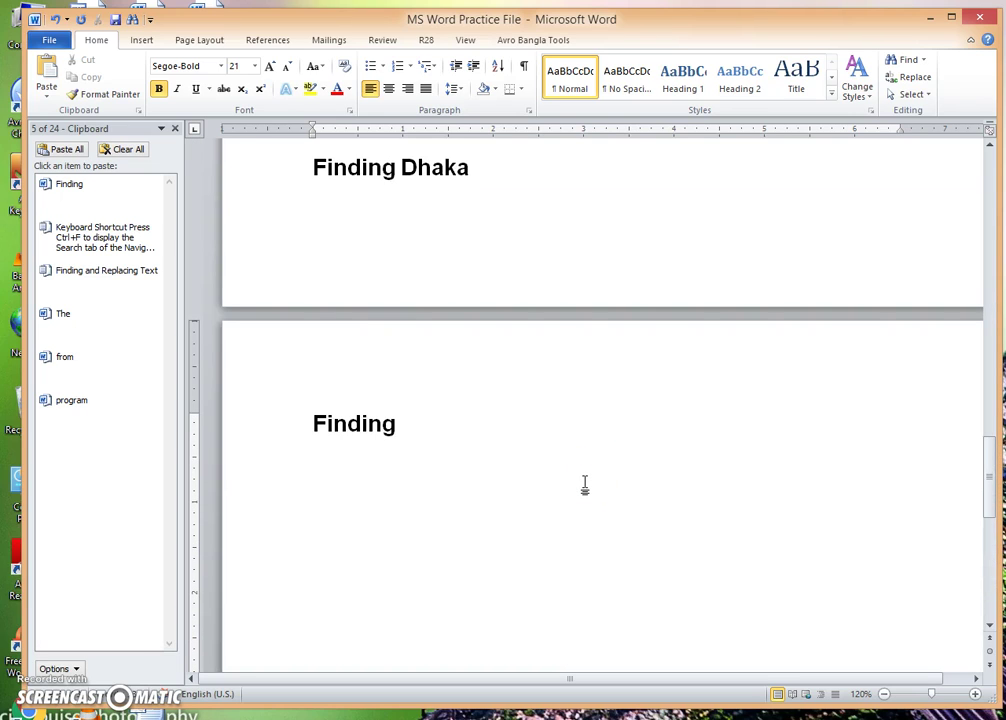
{"action": "key", "text": "ctrl+Home"}
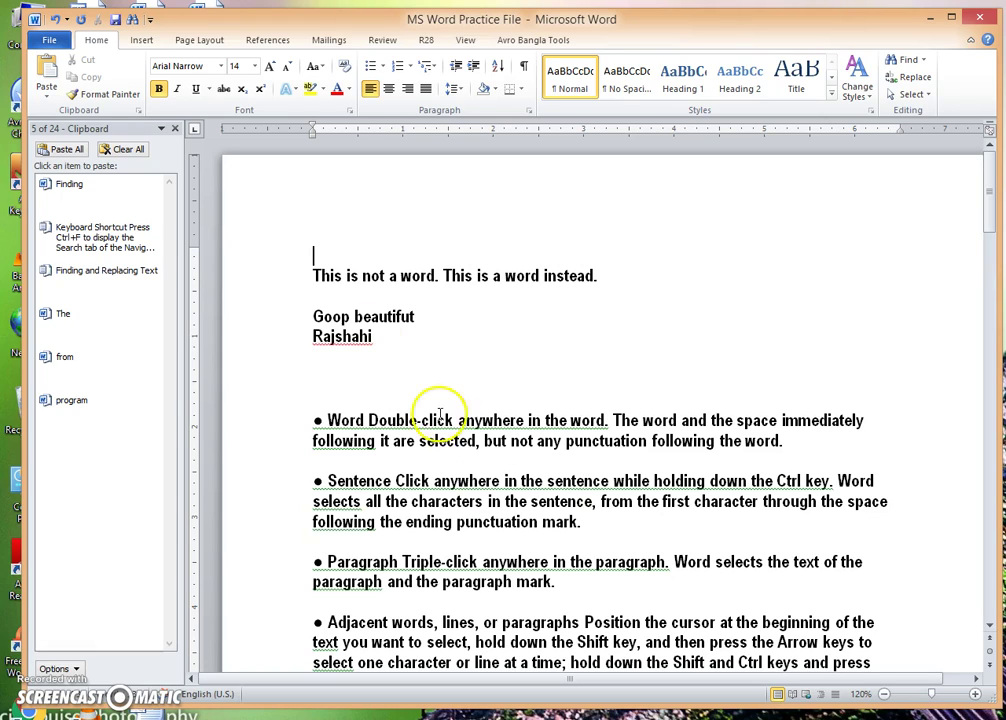
- Show the Navigation pane for searching the document and close the Clipboard pane
{"action": "left_click", "coordinate": [134, 21]}
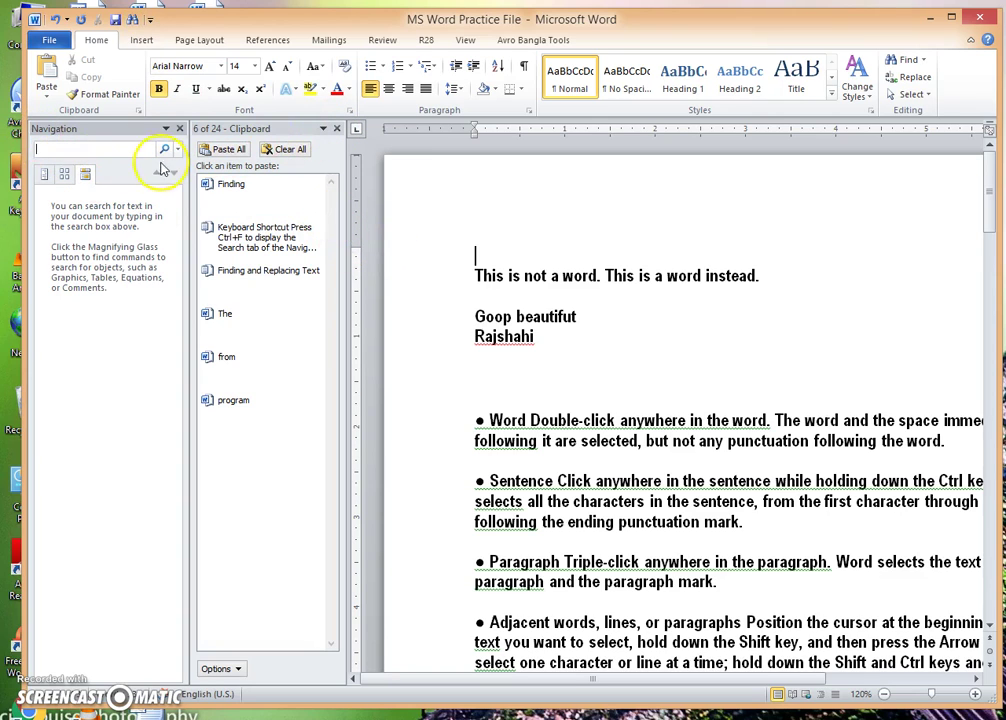
{"action": "left_click", "coordinate": [336, 130]}
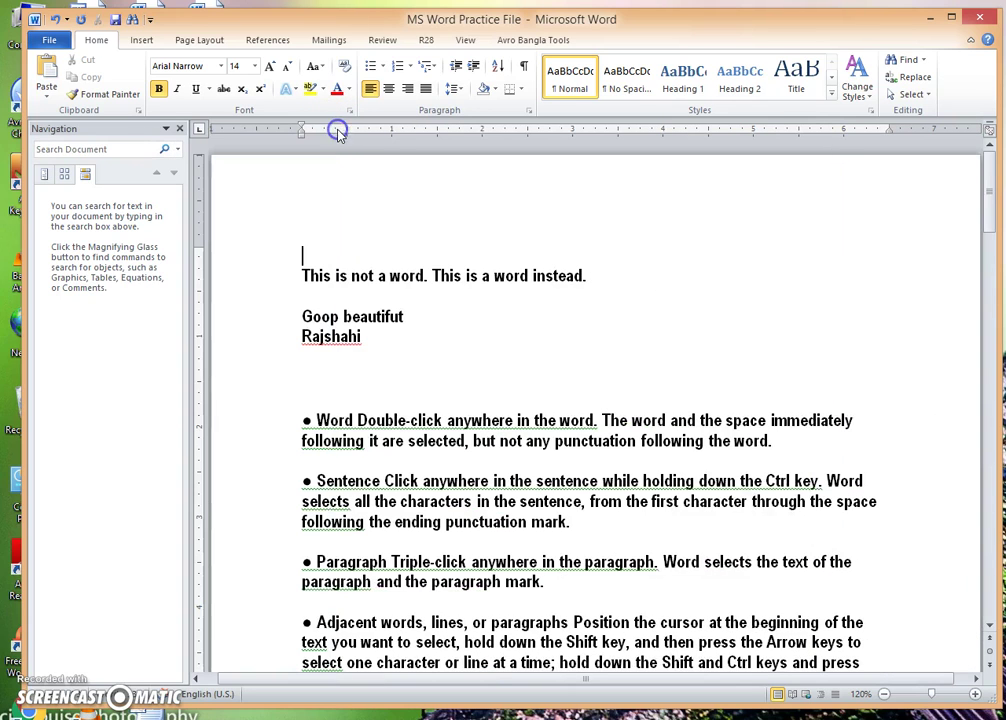
- Search the document for "Dhaka" in the Navigation pane
{"action": "left_click", "coordinate": [93, 131]}
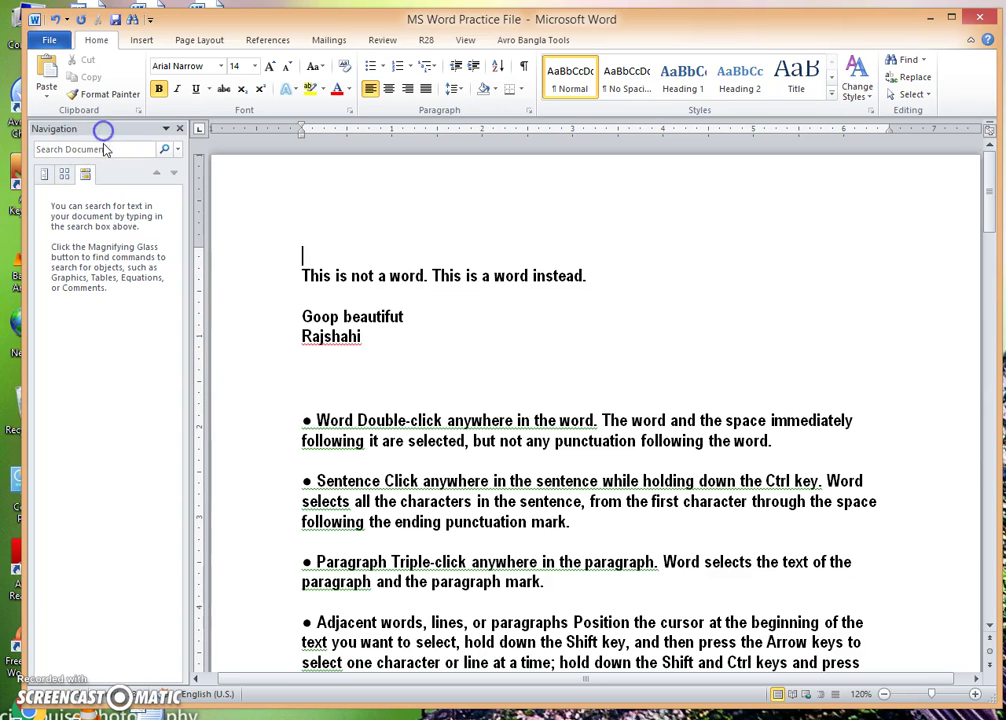
{"action": "left_click", "coordinate": [102, 149]}
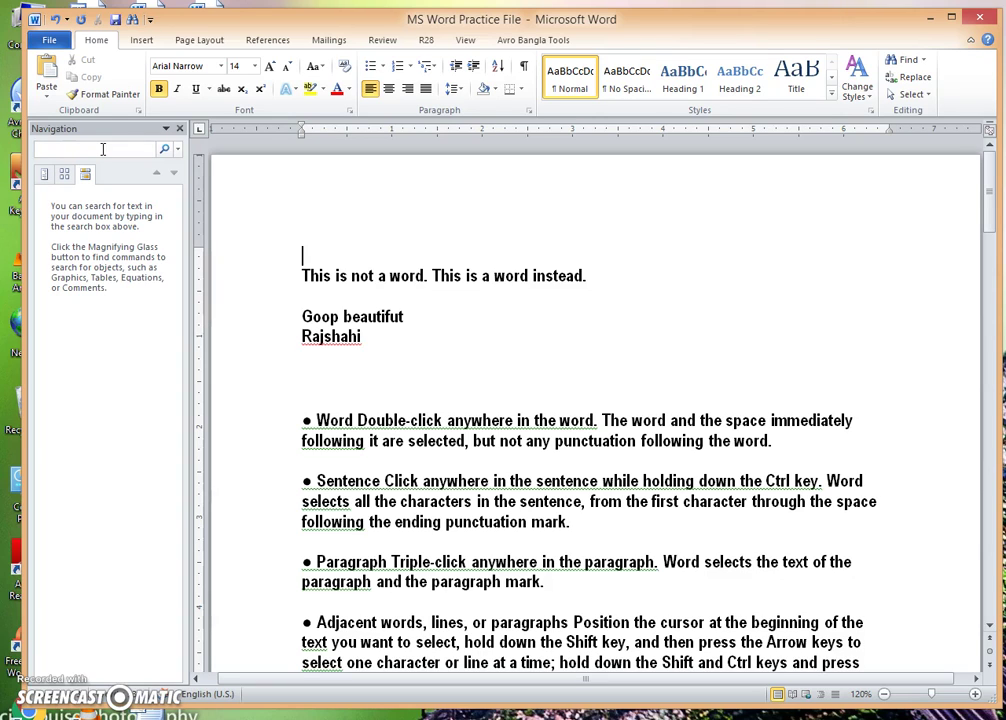
{"action": "type", "text": "Dhaka"}
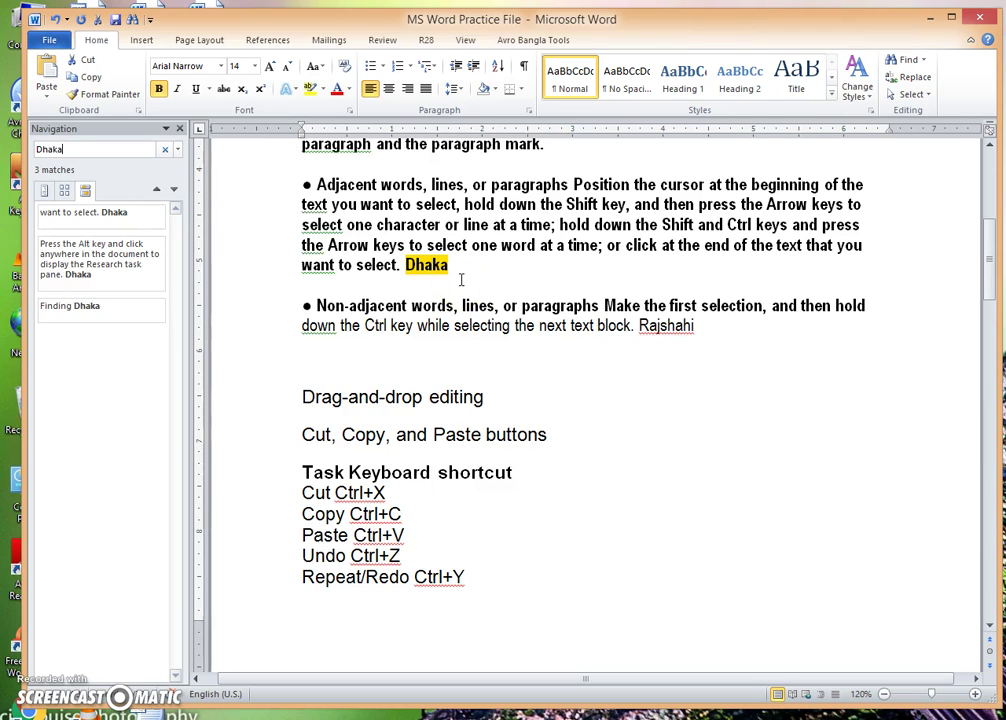
- Look at the document's headings view and page thumbnails, and return to the list of search results
{"action": "left_click", "coordinate": [57, 173]}
{"action": "left_click", "coordinate": [55, 176]}
{"action": "left_click", "coordinate": [50, 192]}
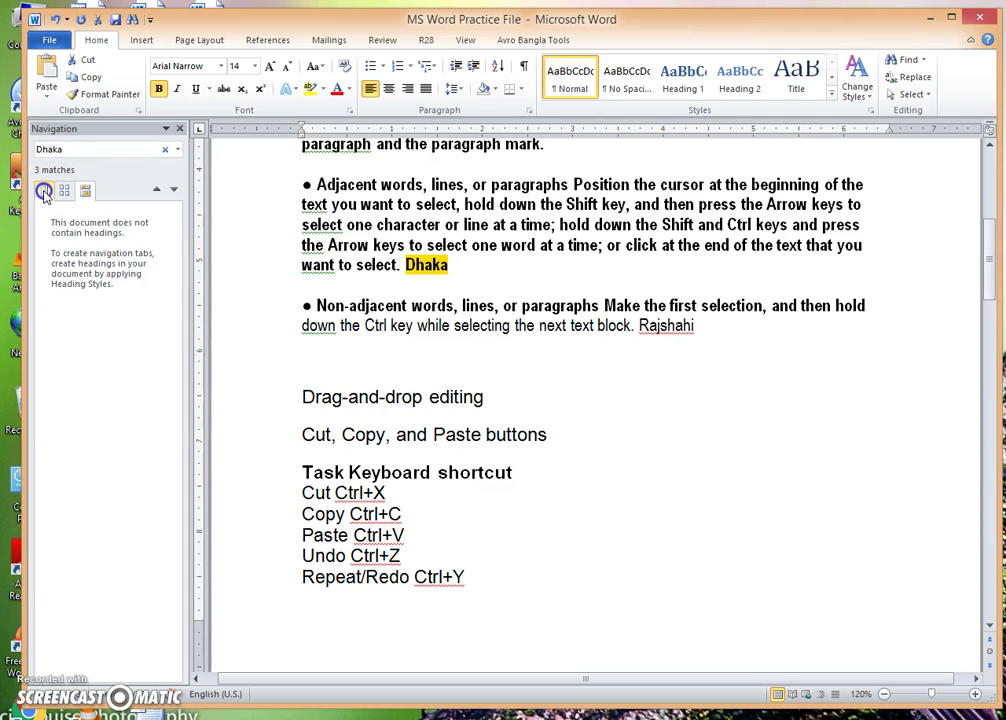
{"action": "left_click", "coordinate": [65, 192]}
{"action": "left_click", "coordinate": [85, 190]}
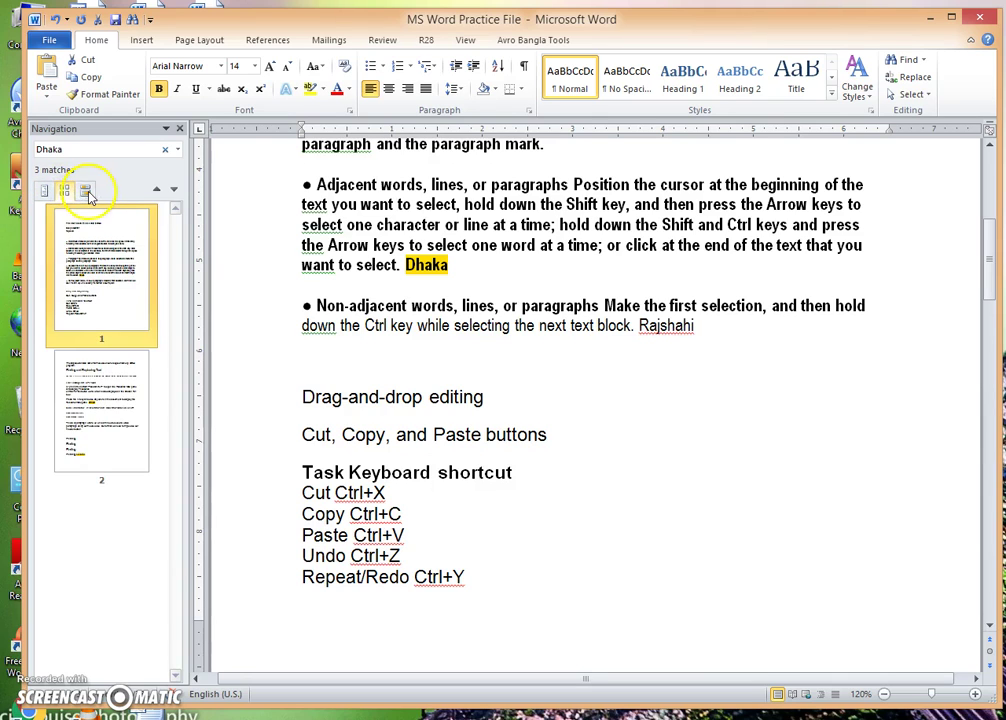
- Go through the "Dhaka" matches one by one, from the first to the last in the document
{"action": "left_click", "coordinate": [173, 189]}
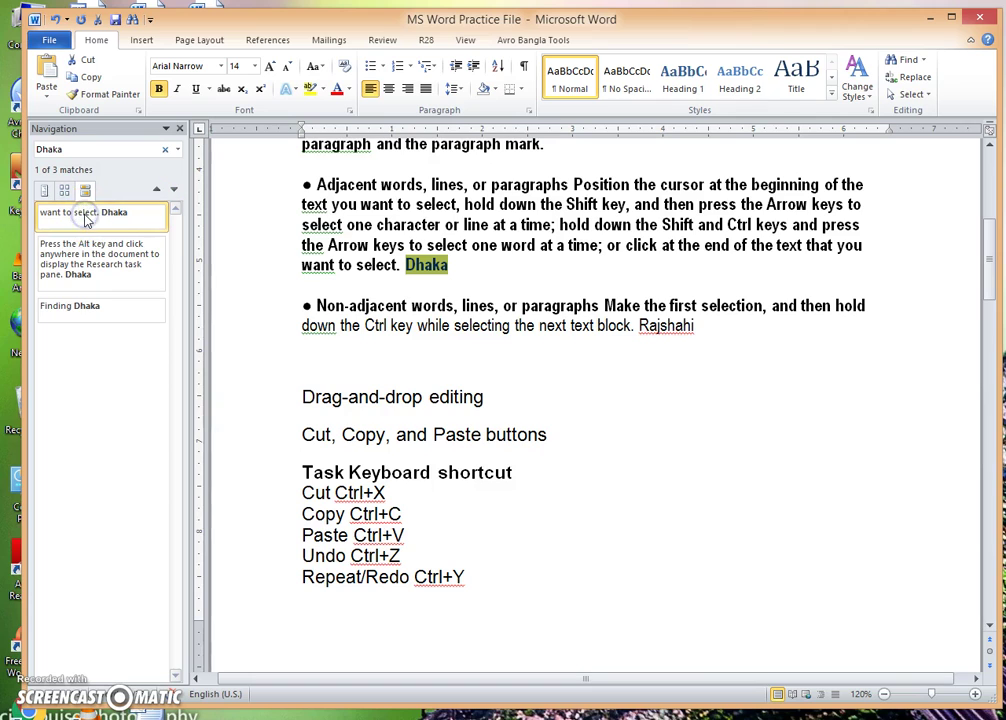
{"action": "left_click", "coordinate": [122, 151]}
{"action": "key", "text": "Return"}
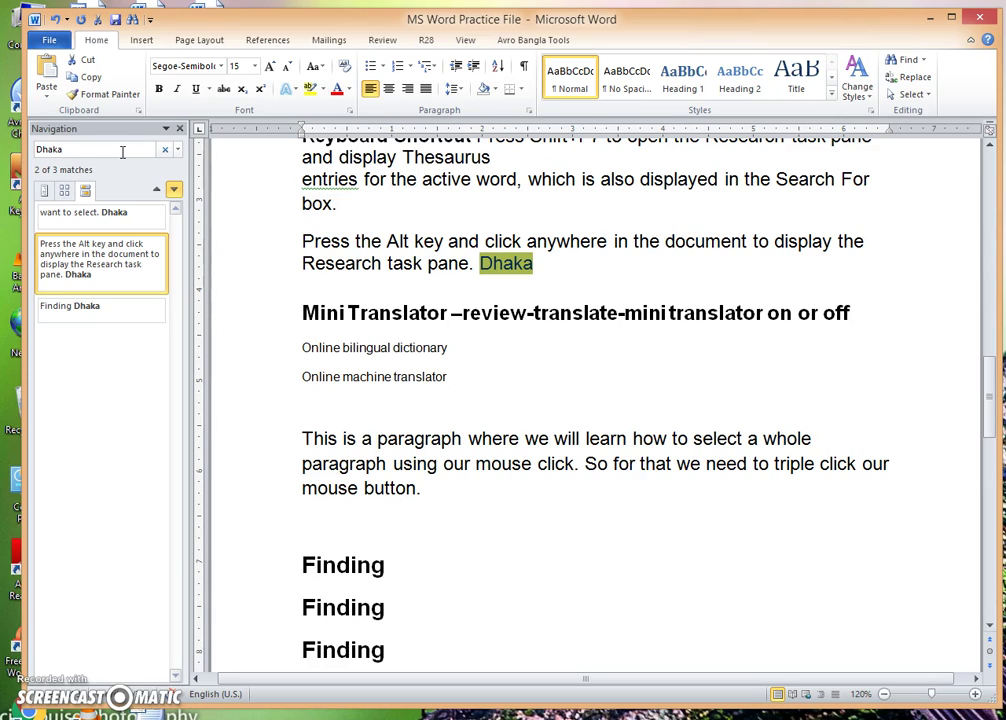
{"action": "left_click", "coordinate": [122, 151]}
{"action": "key", "text": "Return"}
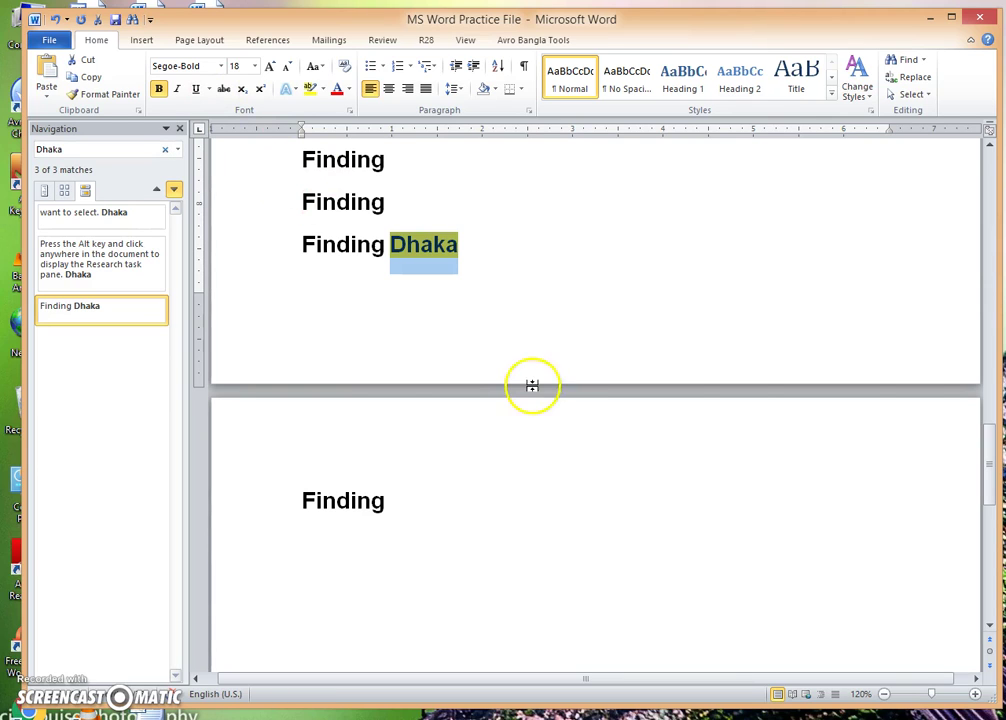
- Return to the start of the document and search for "rajshahi" instead of "Dhaka"
{"action": "left_click_drag", "start_coordinate": [981, 442], "coordinate": [990, 162]}
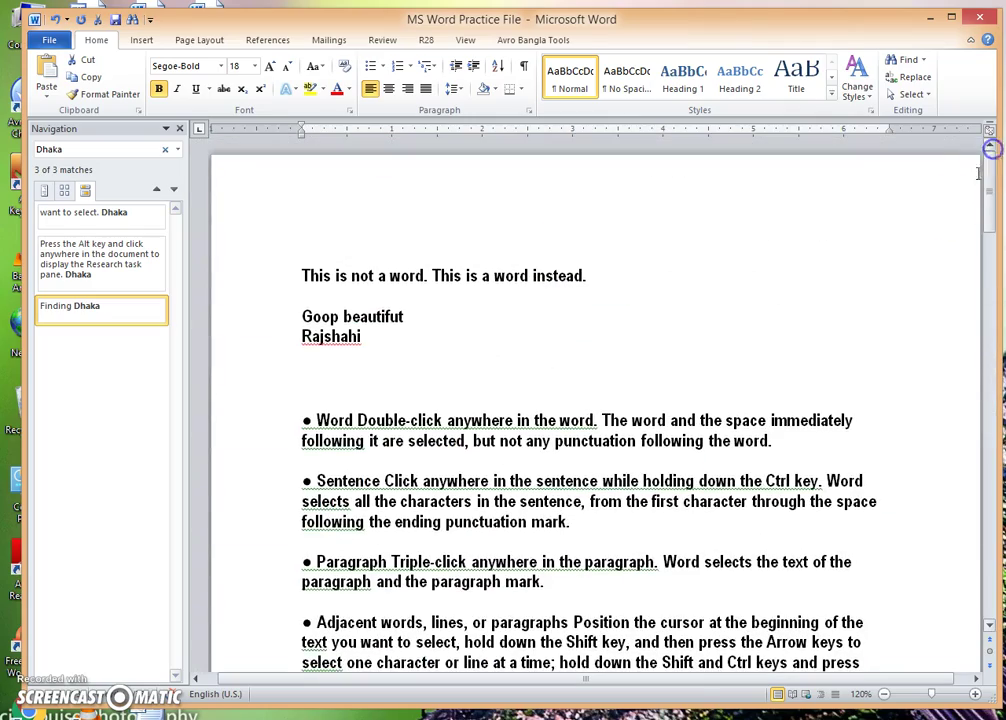
{"action": "left_click", "coordinate": [92, 149]}
{"action": "key", "text": "Home"}
{"action": "type", "text": "rajshahi"}
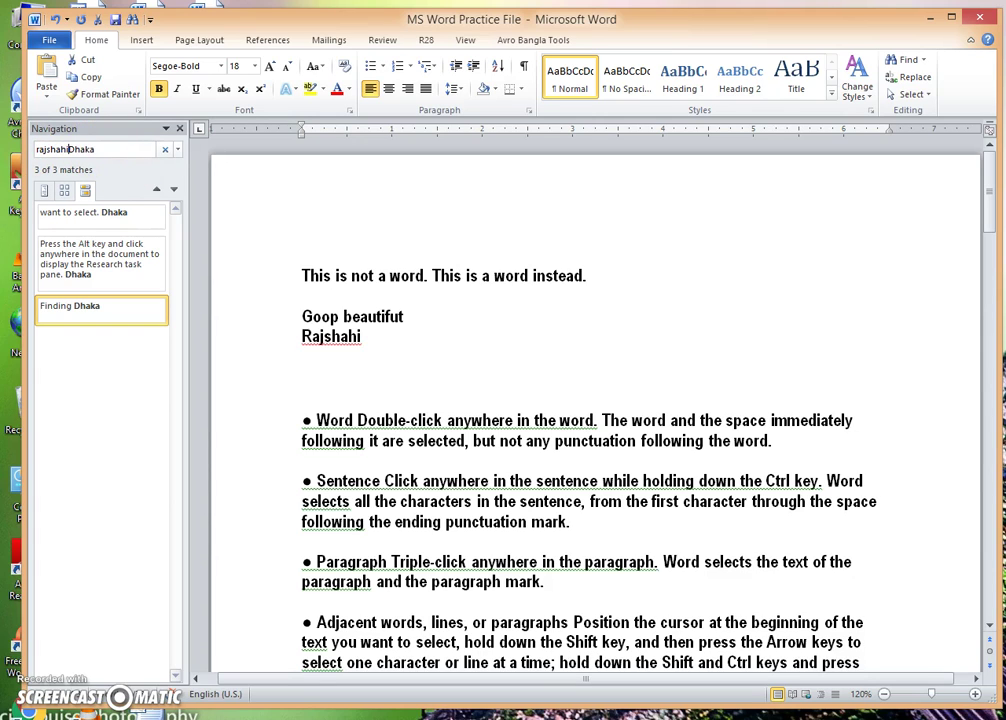
{"action": "key", "text": "Delete"}
{"action": "key", "text": "Delete"}
{"action": "key", "text": "Delete"}
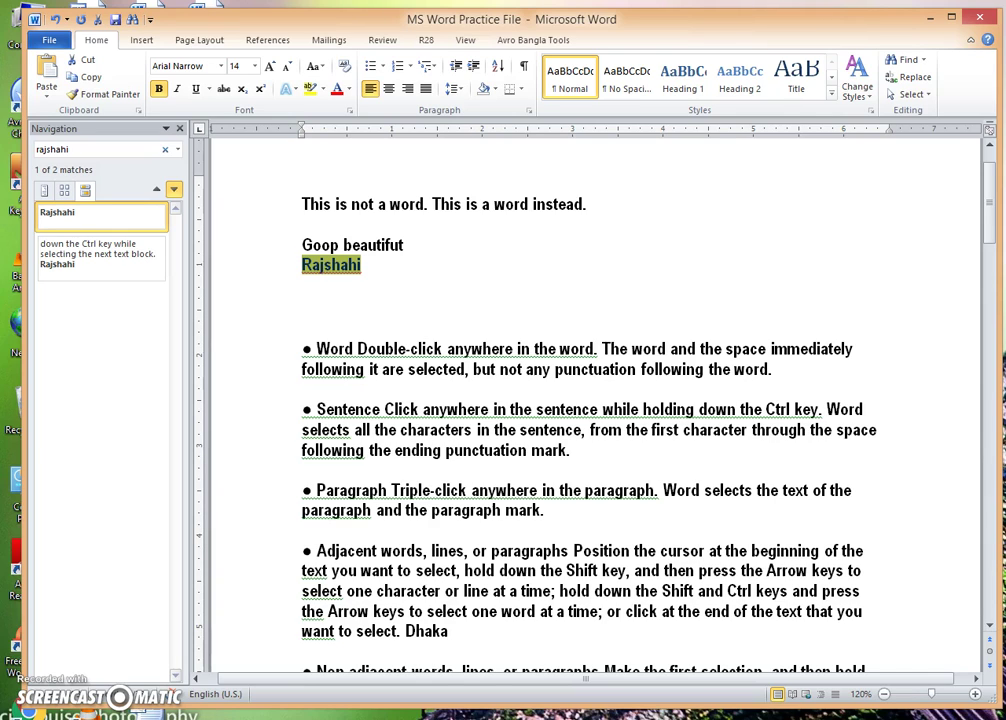
- Select the whole search term and close the Navigation pane
{"action": "left_click", "coordinate": [87, 149]}
{"action": "left_click", "coordinate": [112, 150]}
{"action": "key", "text": "ctrl+a"}
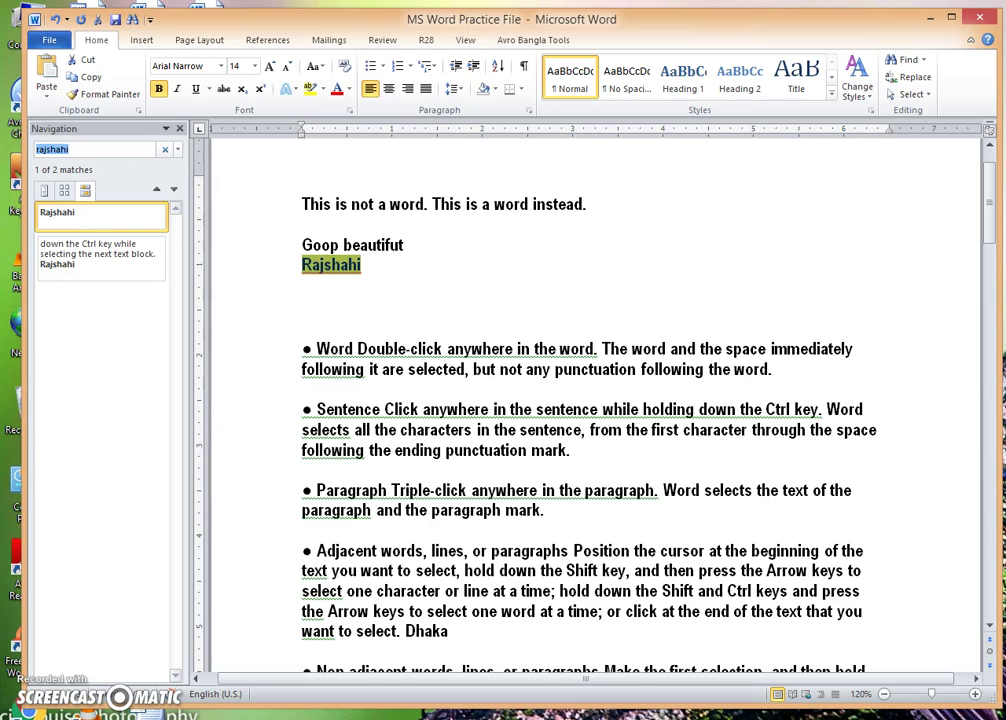
{"action": "left_click", "coordinate": [182, 130]}
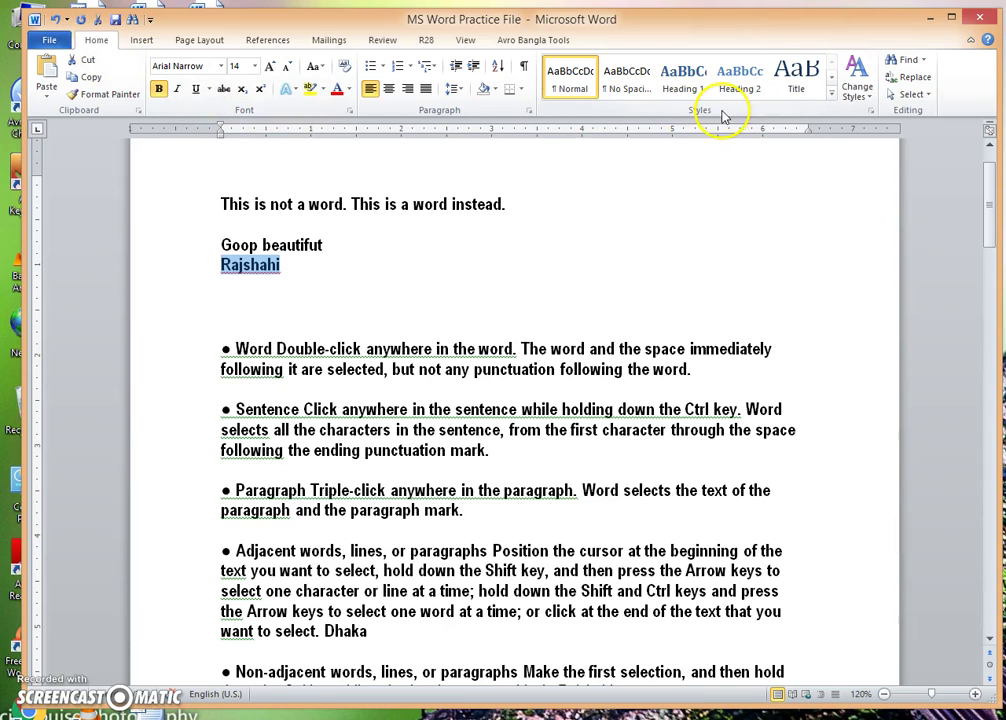
- Set up a replacement in Find and Replace that finds "Dhaka" and replaces it with "Sylhet"
{"action": "left_click", "coordinate": [920, 88]}
{"action": "left_click_drag", "start_coordinate": [561, 278], "coordinate": [583, 304]}
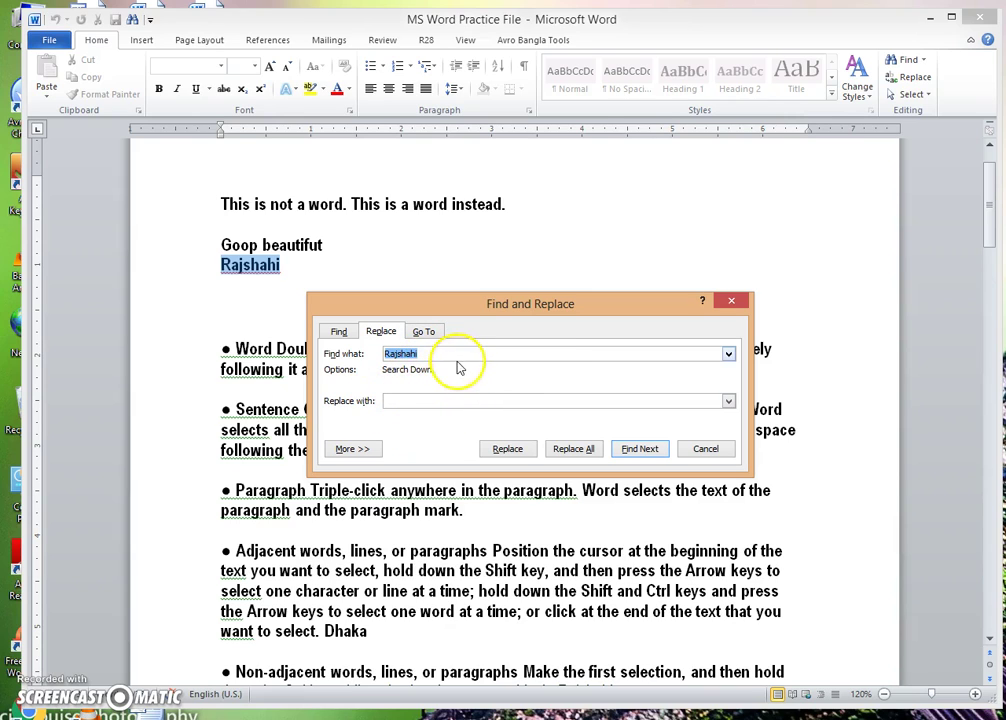
{"action": "type", "text": "Dhaka"}
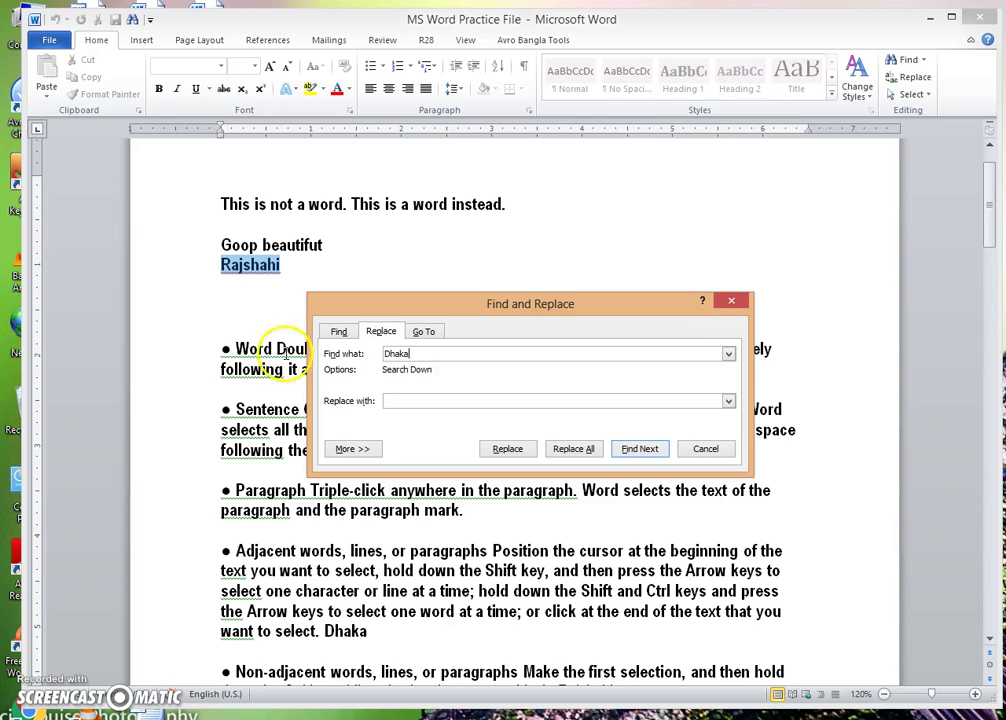
{"action": "left_click", "coordinate": [413, 401]}
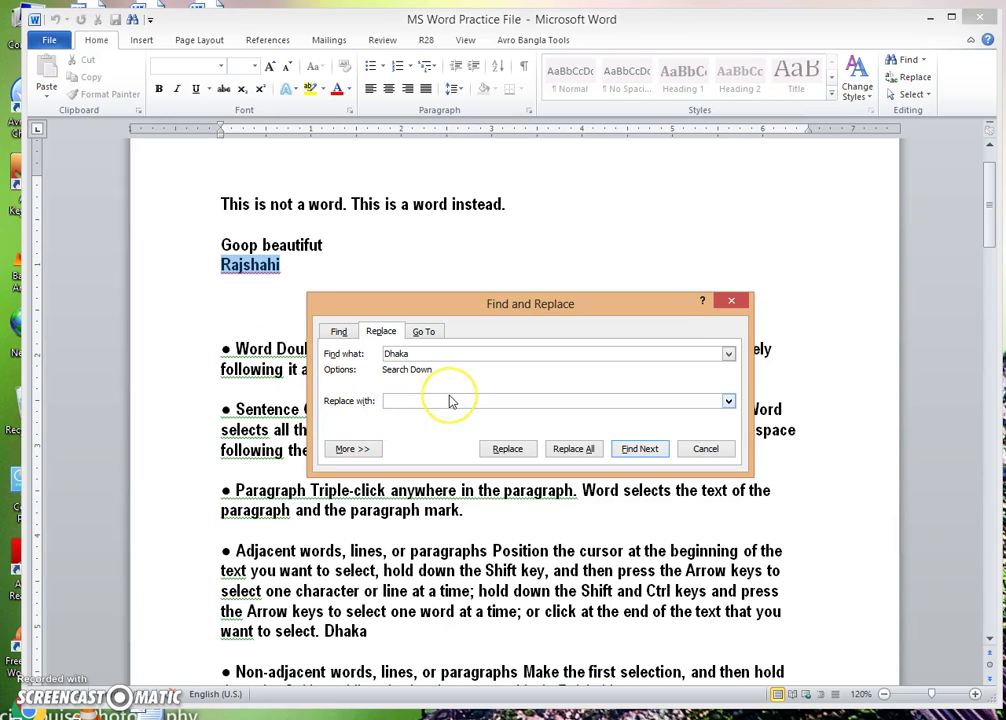
{"action": "type", "text": "Sylhet"}
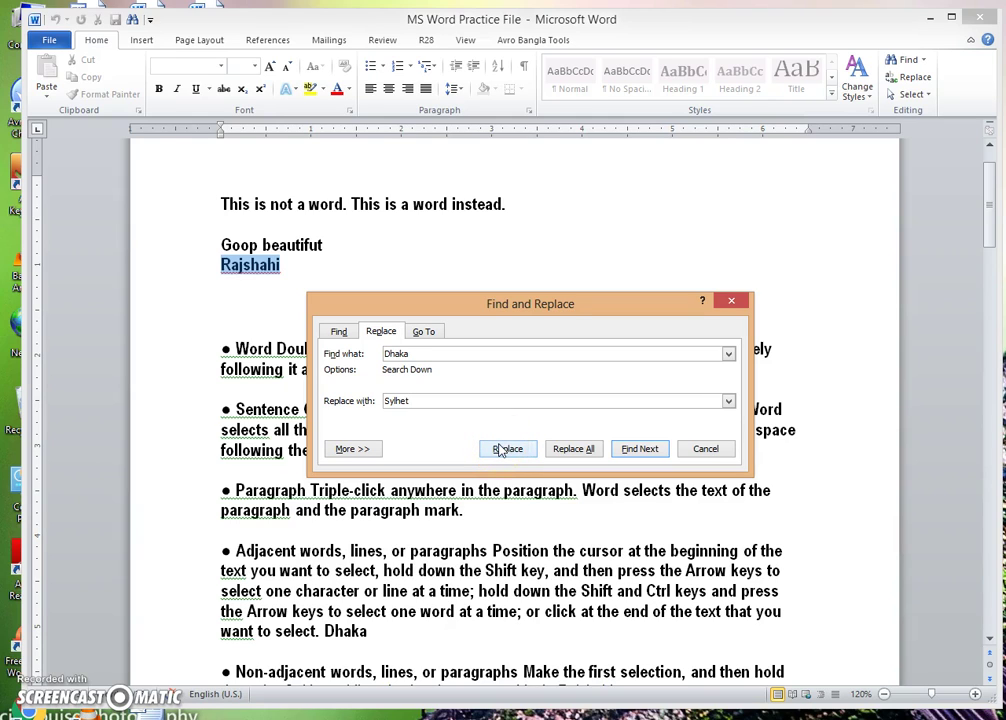
- Replace each "Dhaka" with "Sylhet" one at a time, continue searching from the beginning, and close Find and Replace
{"action": "left_click", "coordinate": [583, 451]}
{"action": "left_click", "coordinate": [512, 451]}
{"action": "left_click_drag", "start_coordinate": [530, 308], "coordinate": [663, 219]}
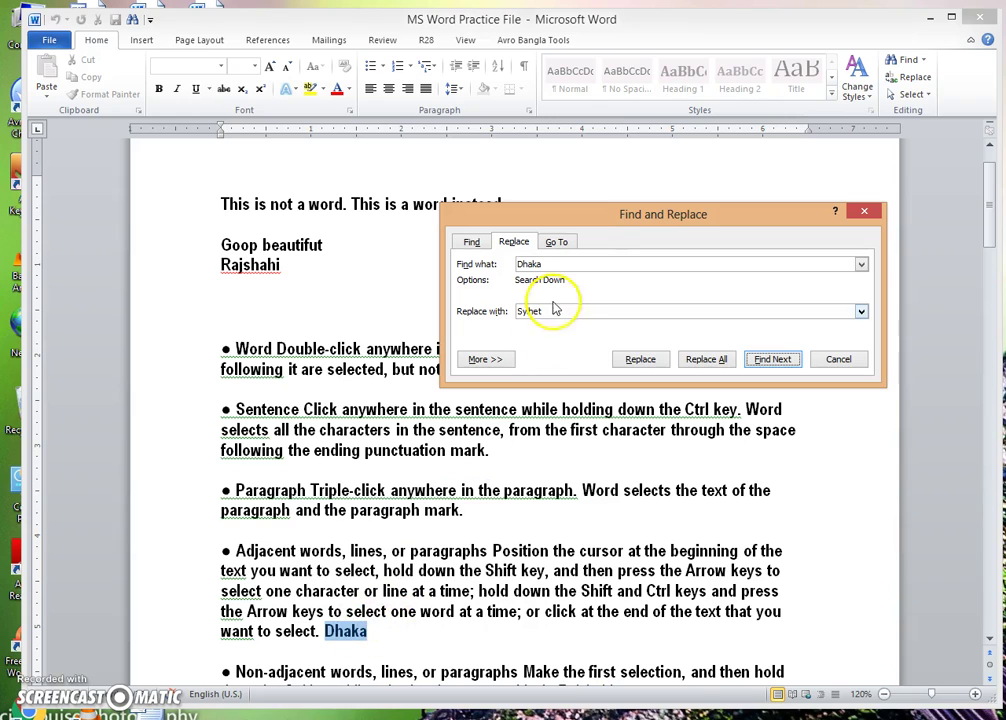
{"action": "left_click", "coordinate": [644, 364]}
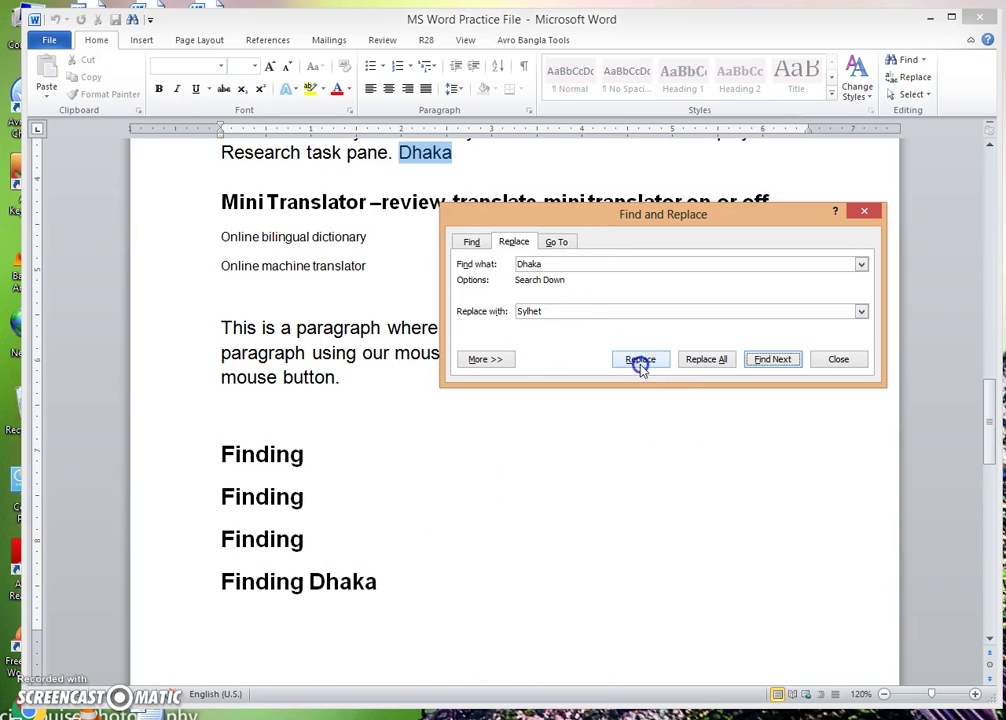
{"action": "left_click", "coordinate": [644, 364]}
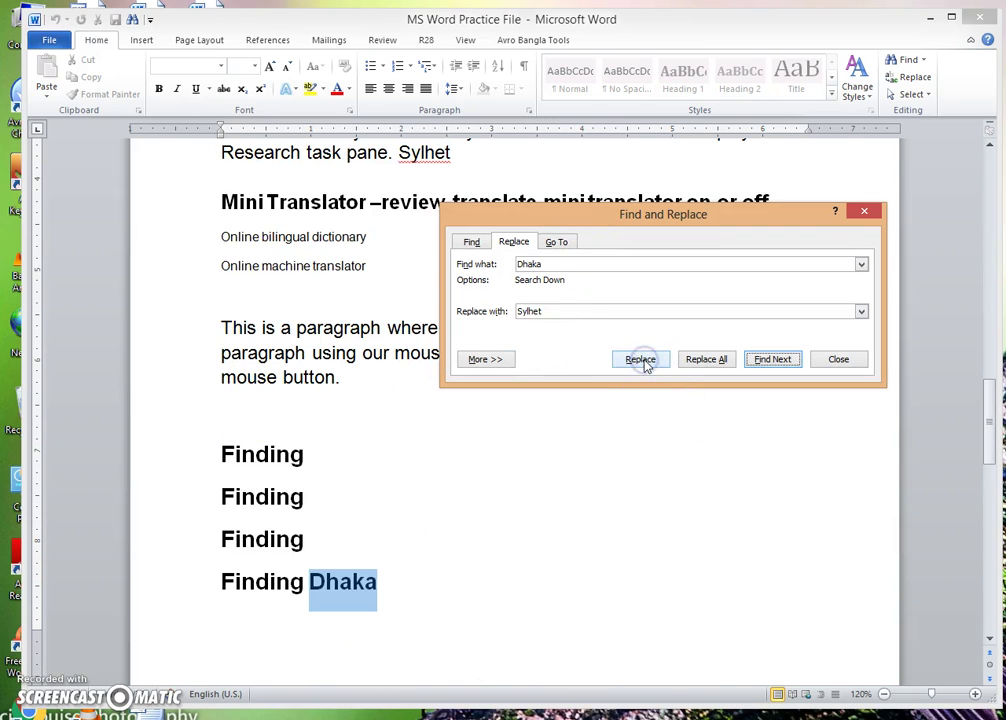
{"action": "left_click", "coordinate": [645, 364]}
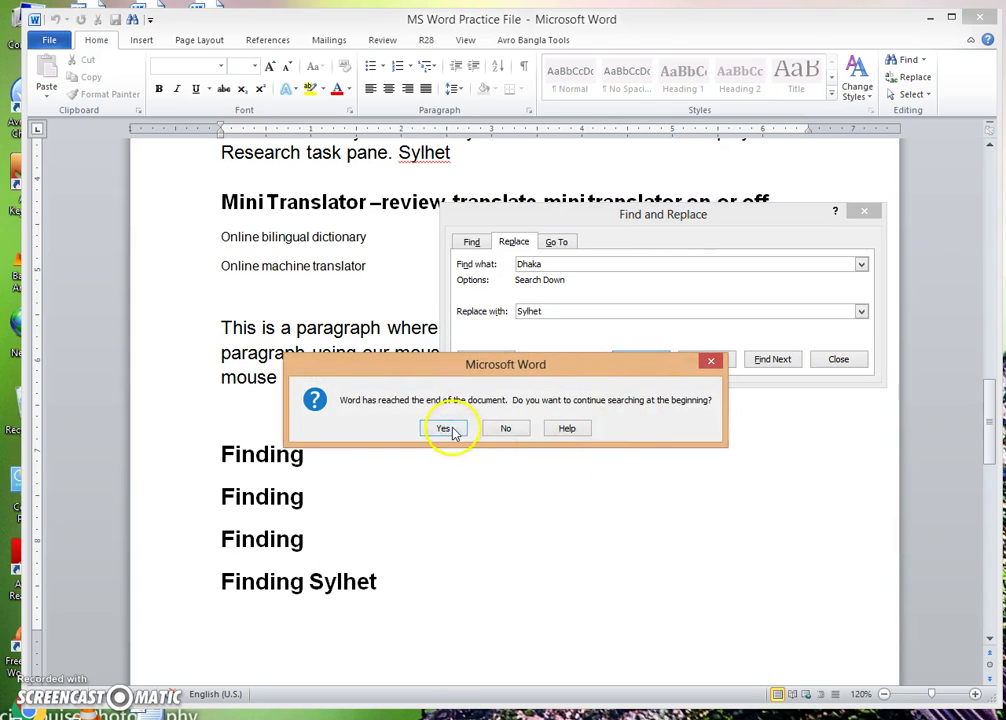
{"action": "left_click", "coordinate": [444, 427]}
{"action": "left_click", "coordinate": [473, 427]}
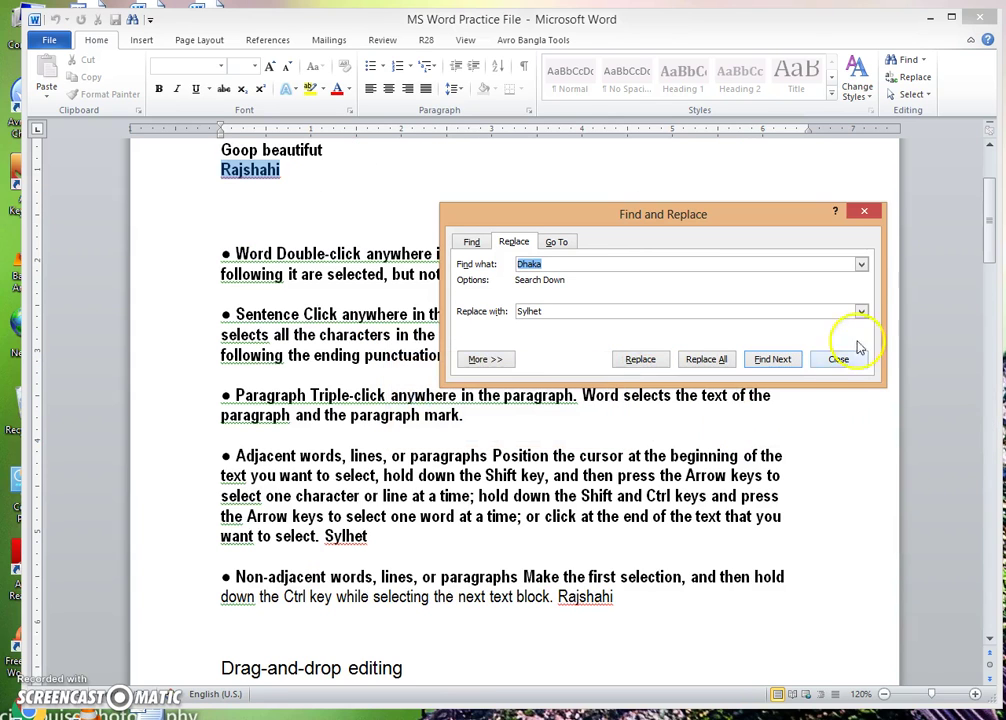
{"action": "left_click", "coordinate": [858, 210]}
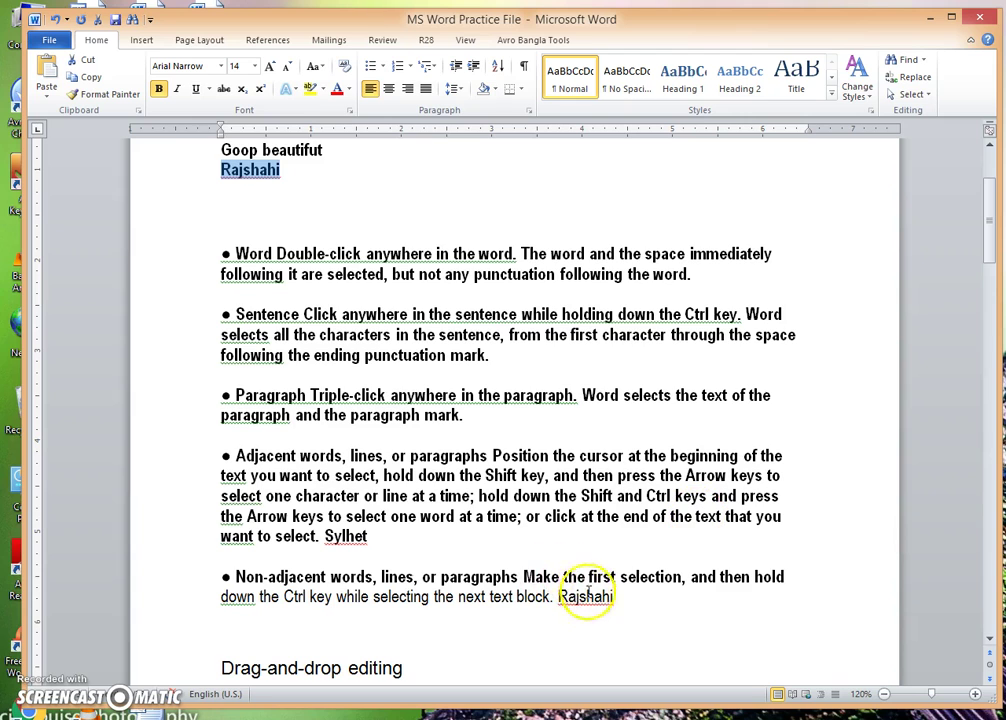
- Check the places through the document where "Dhaka" was replaced with "Sylhet", down to the last "Finding" line and back up
{"action": "scroll", "coordinate": [446, 563], "scroll_direction": "down", "scroll_amount": 2}
{"action": "scroll", "coordinate": [446, 563], "scroll_direction": "down", "scroll_amount": 4}
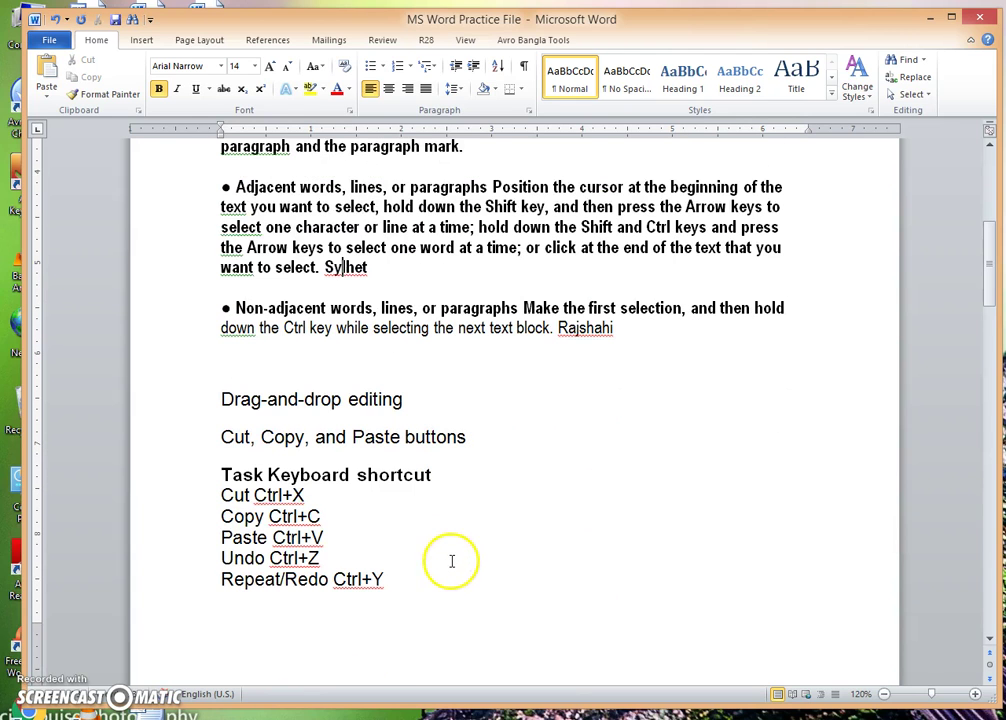
{"action": "scroll", "coordinate": [473, 512], "scroll_direction": "down", "scroll_amount": 15}
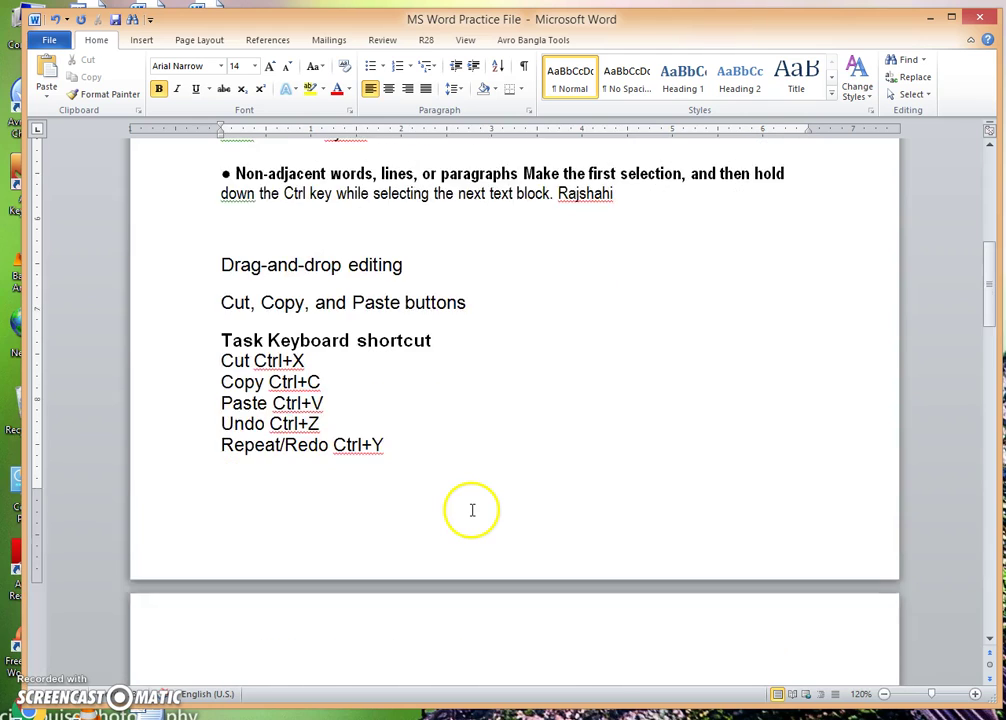
{"action": "scroll", "coordinate": [473, 512], "scroll_direction": "down", "scroll_amount": 7}
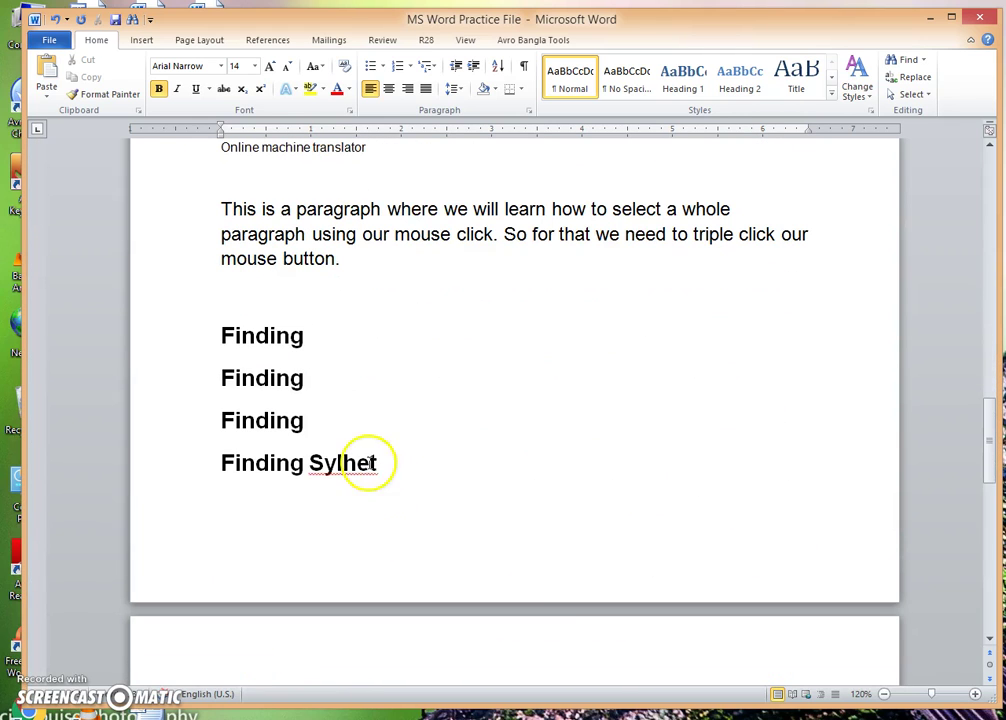
{"action": "left_click", "coordinate": [372, 463]}
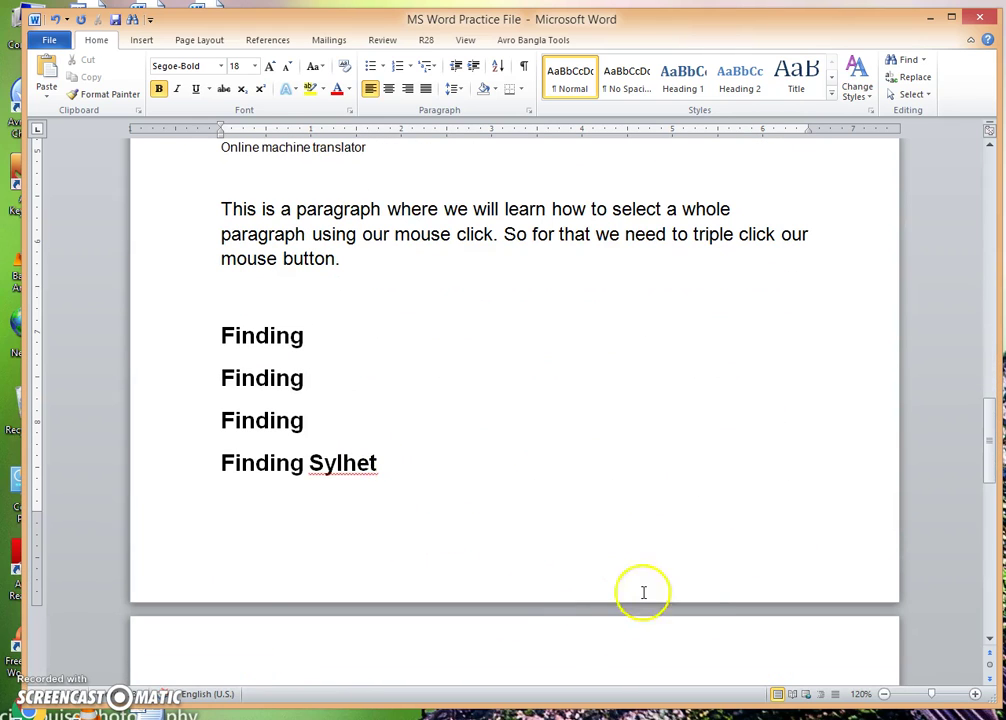
{"action": "scroll", "coordinate": [667, 608], "scroll_direction": "up", "scroll_amount": 8}
{"action": "scroll", "coordinate": [634, 600], "scroll_direction": "up", "scroll_amount": 5}
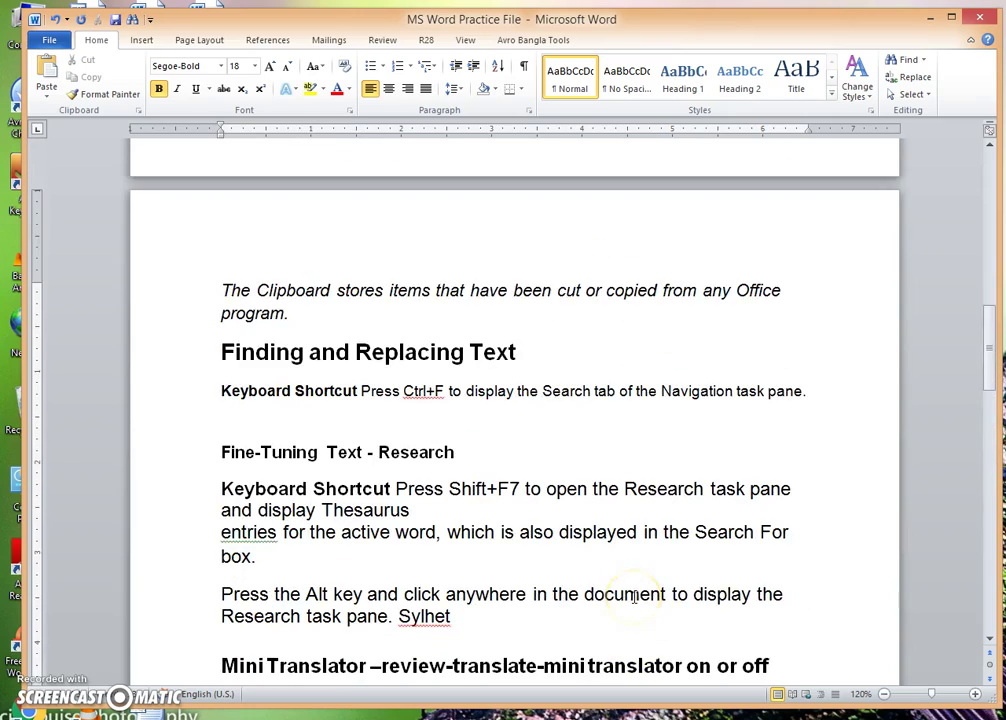
{"action": "scroll", "coordinate": [633, 597], "scroll_direction": "up", "scroll_amount": 10}
{"action": "scroll", "coordinate": [634, 597], "scroll_direction": "up", "scroll_amount": 8}
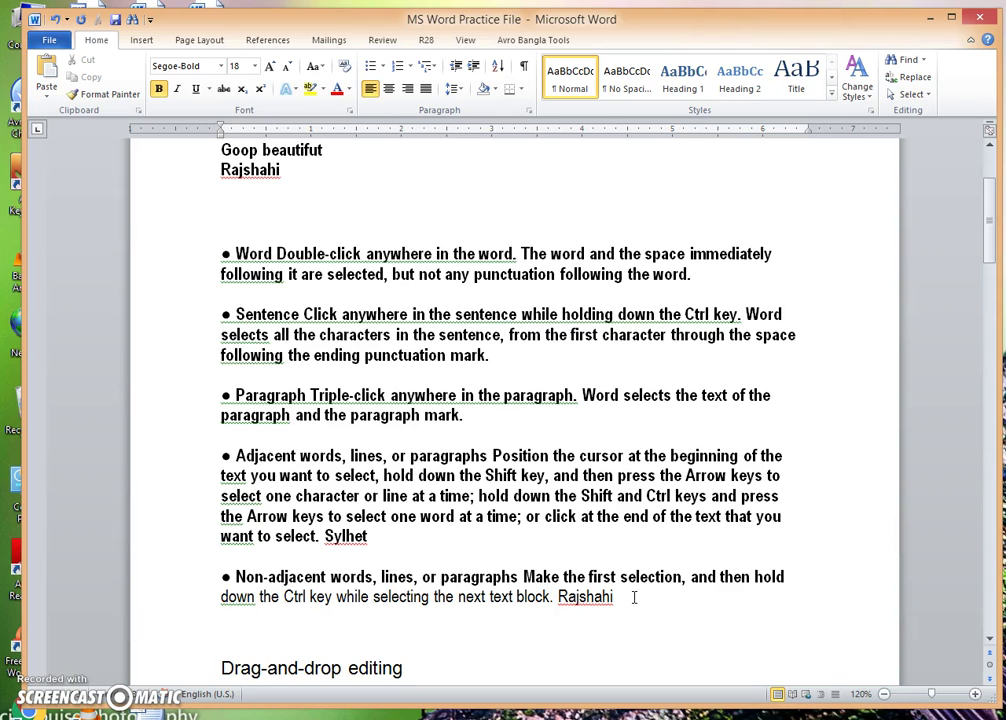
- Replace all occurrences of "Rajshahi" with "Dhaka" at once and close Find and Replace
{"action": "key", "text": "ctrl+h"}
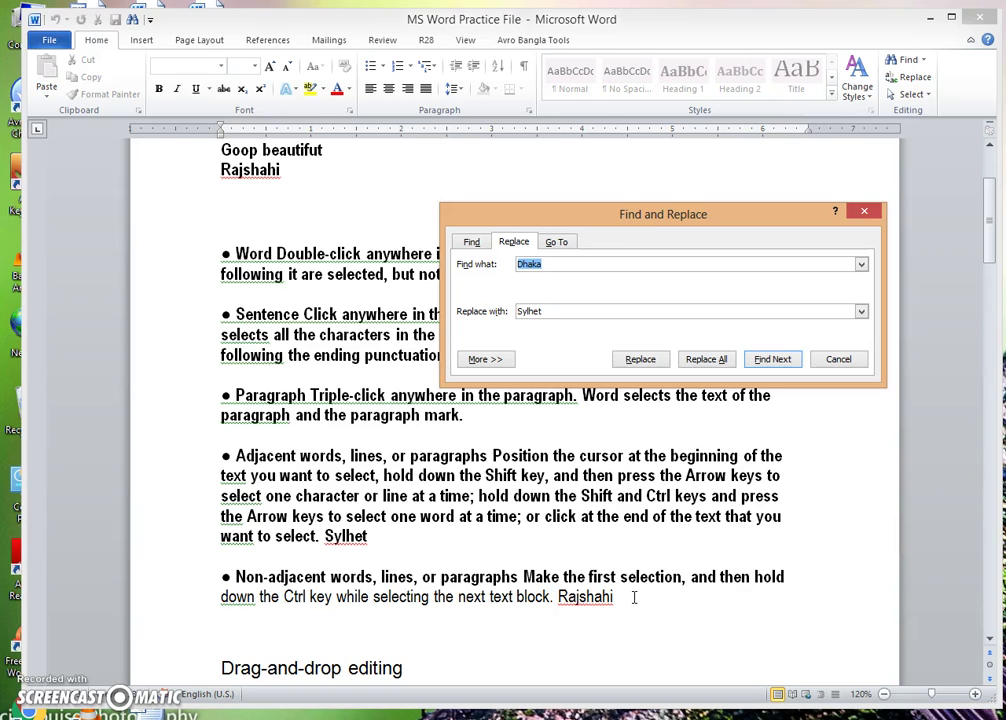
{"action": "type", "text": "Rajshahi"}
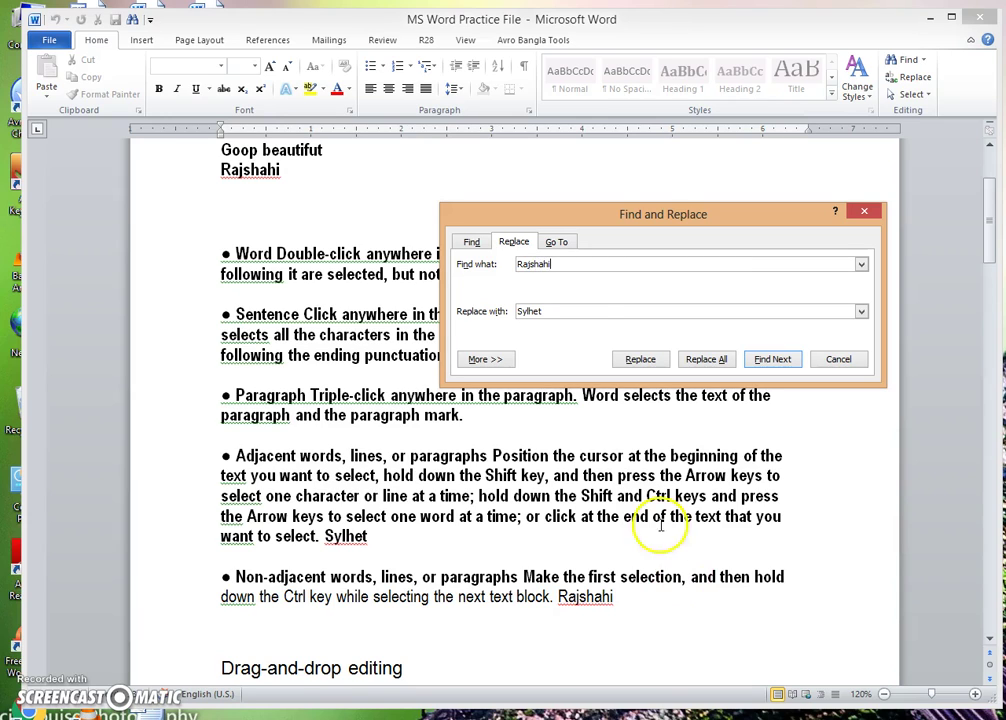
{"action": "double_click", "coordinate": [526, 312]}
{"action": "type", "text": "Dhaka"}
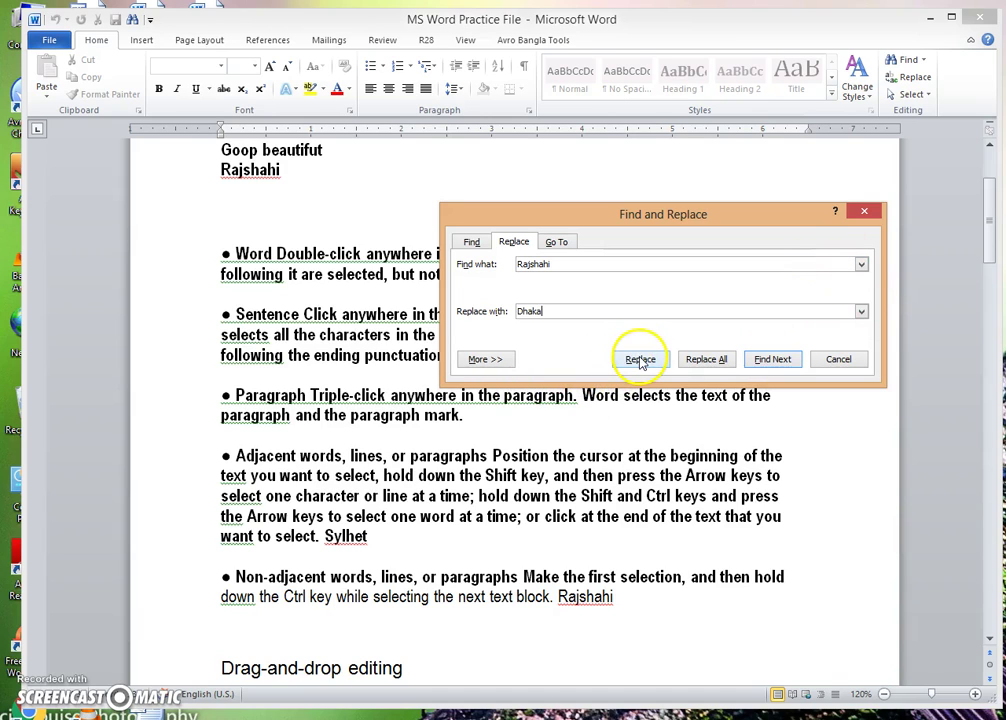
{"action": "left_click", "coordinate": [721, 364]}
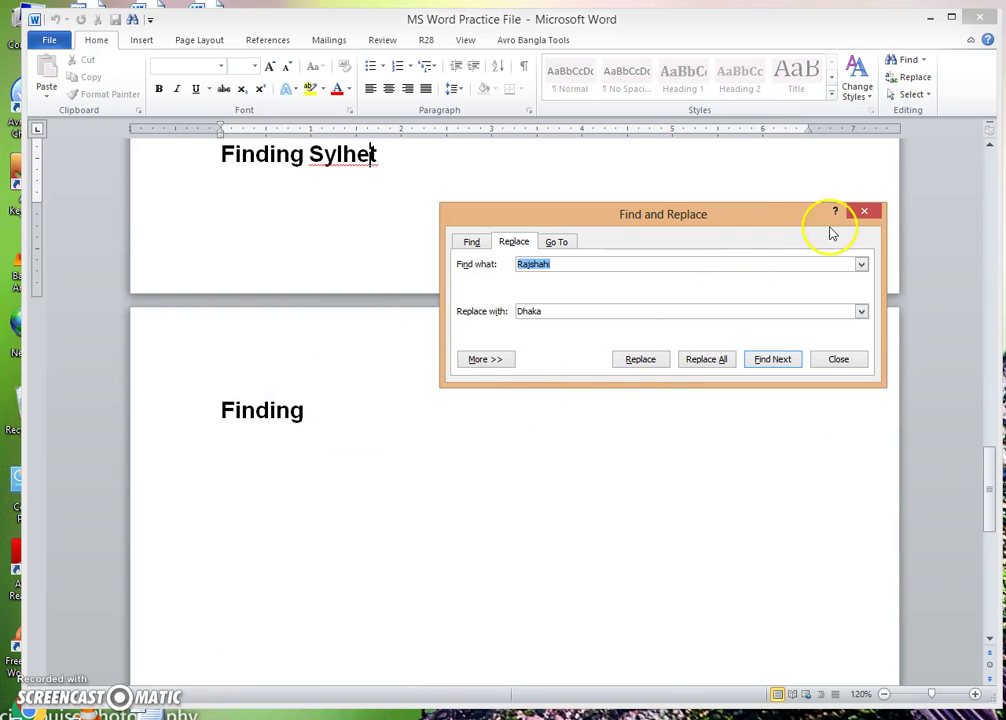
{"action": "left_click", "coordinate": [864, 214]}
- Check the replaced word "Dhaka" below "Goop beautifut" and select it at the end of the "Non-adjacent words" bullet
{"action": "scroll", "coordinate": [527, 456], "scroll_direction": "up", "scroll_amount": 15}
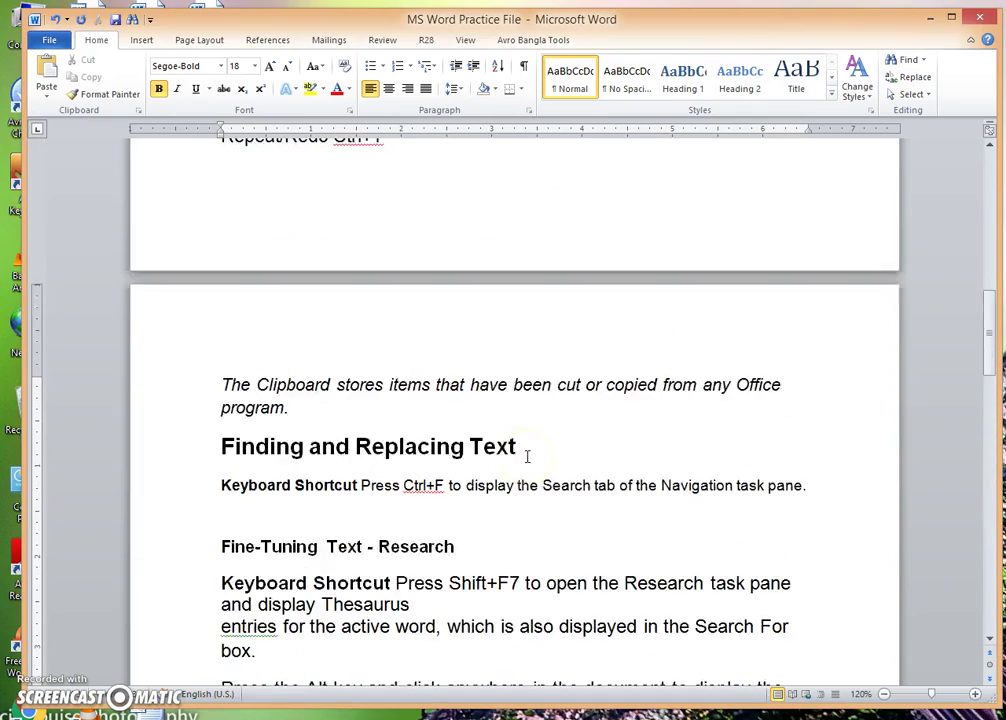
{"action": "scroll", "coordinate": [527, 456], "scroll_direction": "up", "scroll_amount": 6}
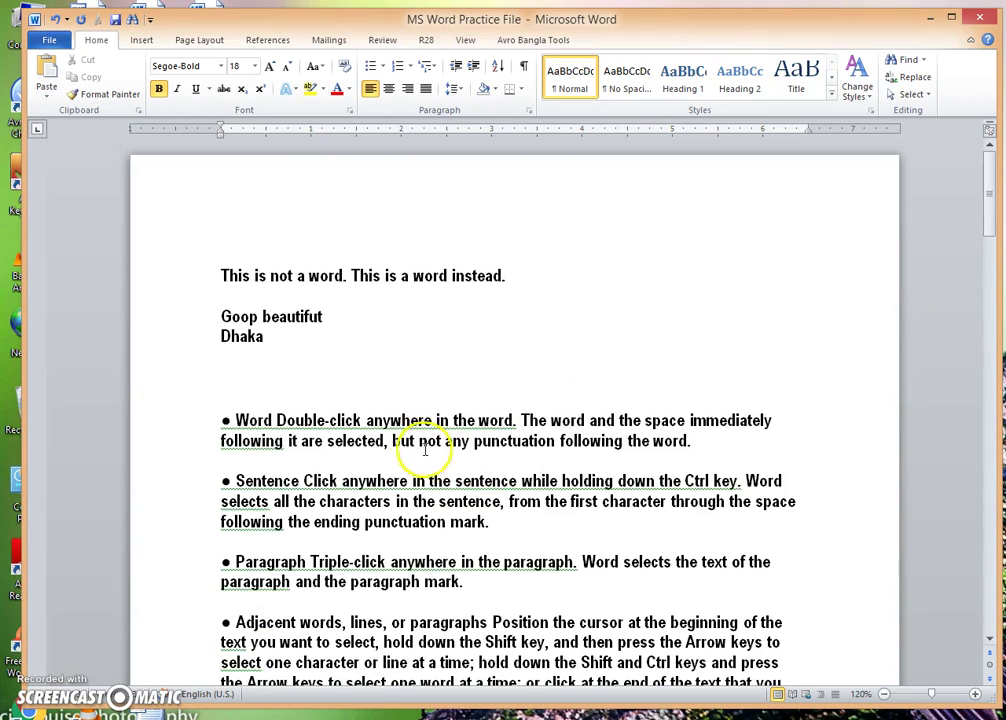
{"action": "left_click", "coordinate": [240, 332]}
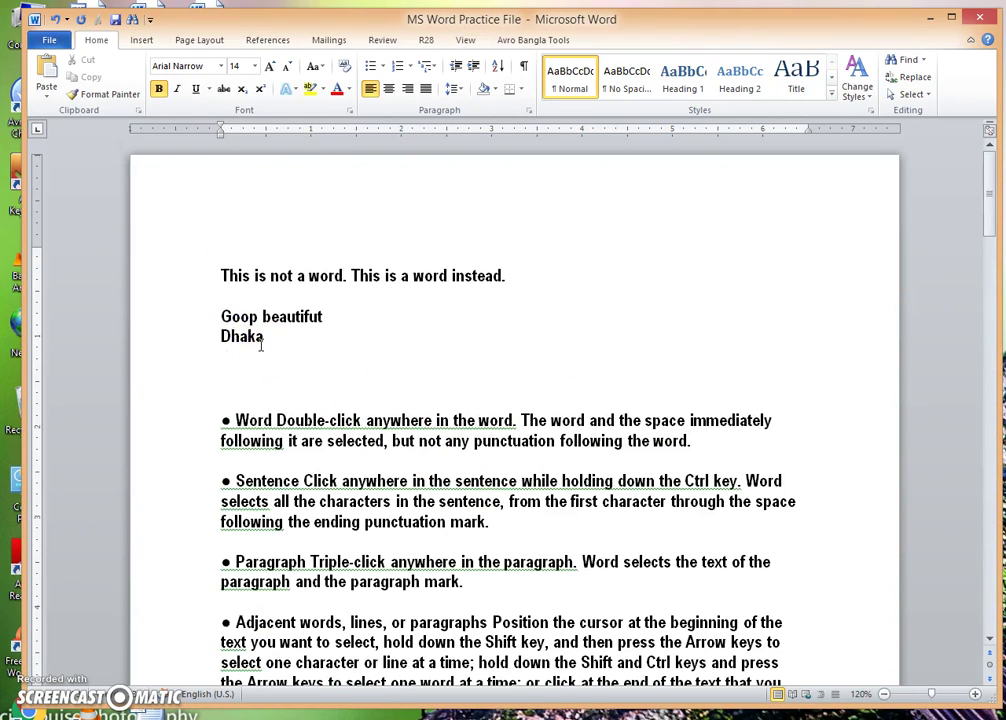
{"action": "scroll", "coordinate": [555, 465], "scroll_direction": "down", "scroll_amount": 2}
{"action": "scroll", "coordinate": [510, 502], "scroll_direction": "down", "scroll_amount": 2}
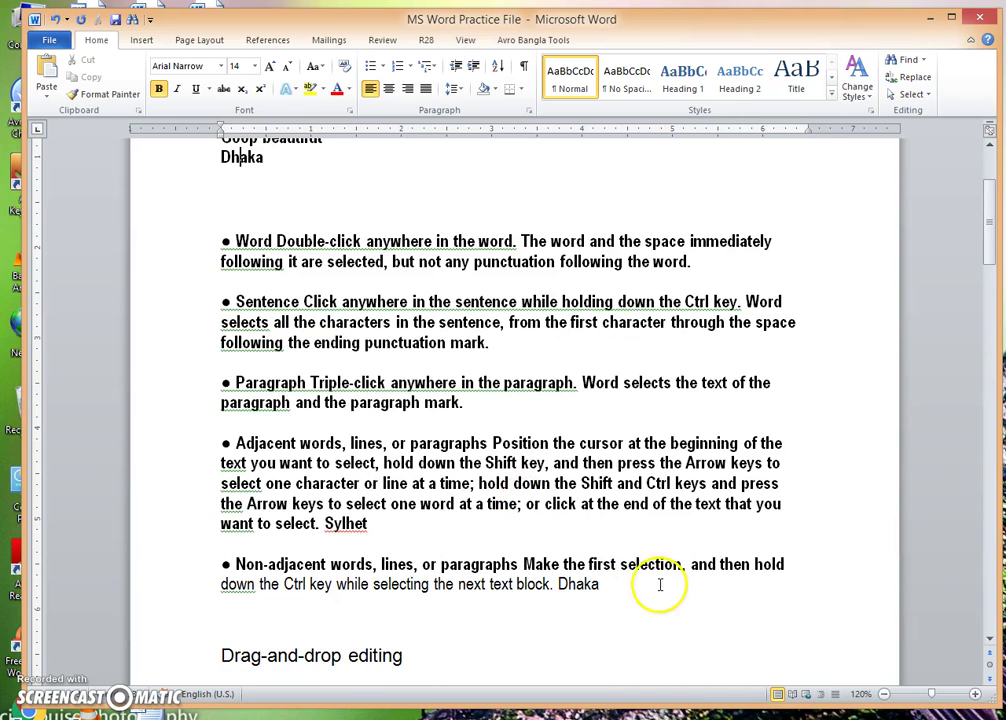
{"action": "scroll", "coordinate": [650, 590], "scroll_direction": "down", "scroll_amount": 5}
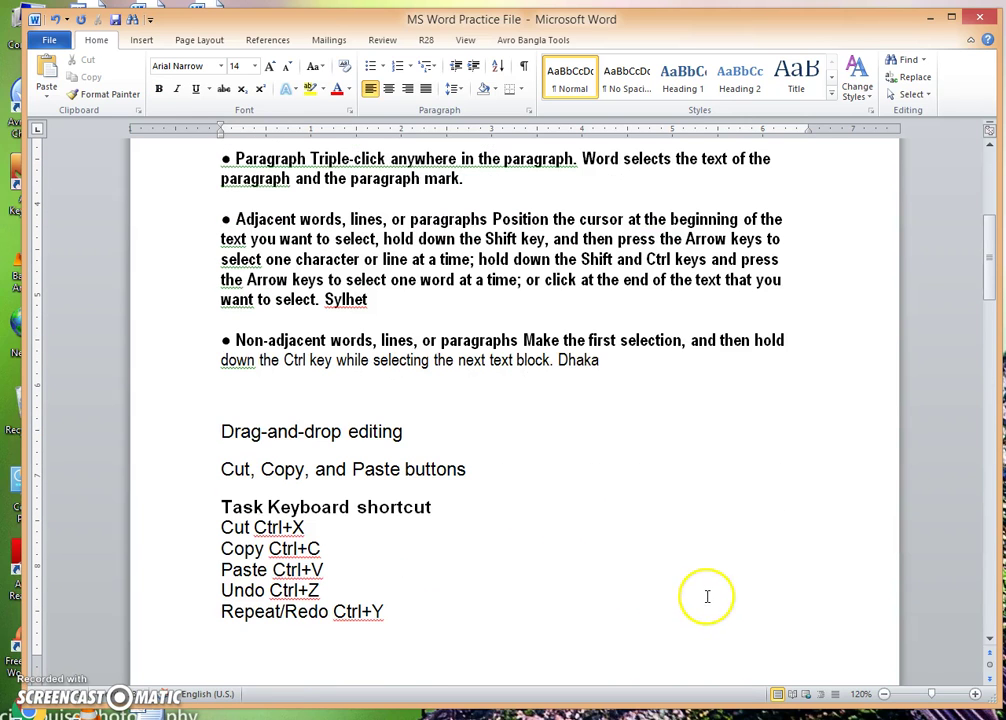
{"action": "double_click", "coordinate": [578, 361]}
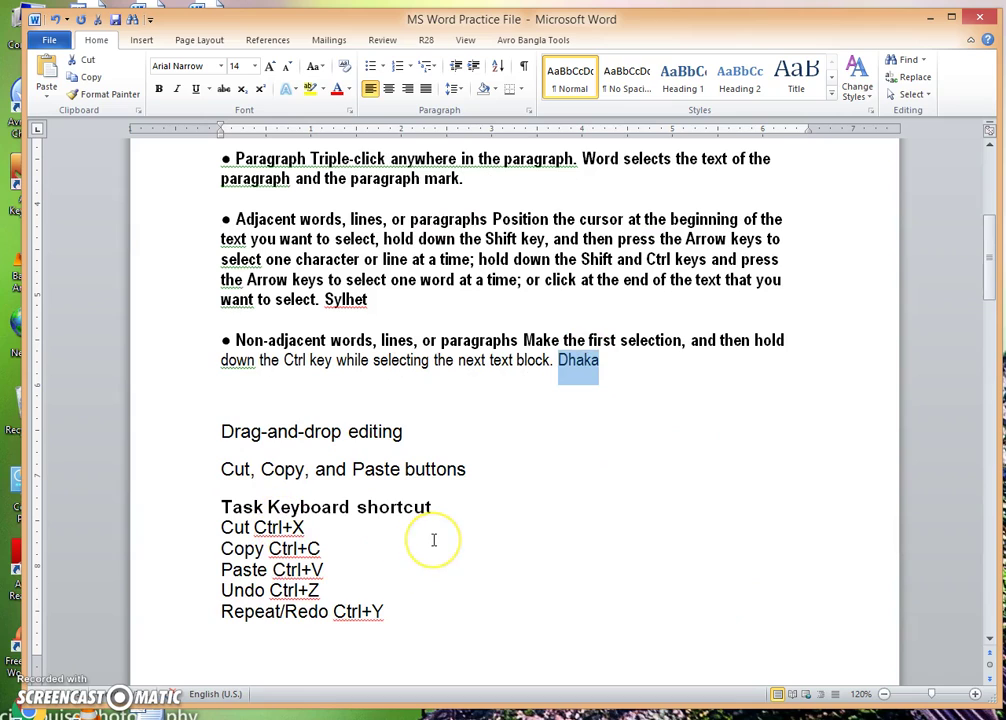